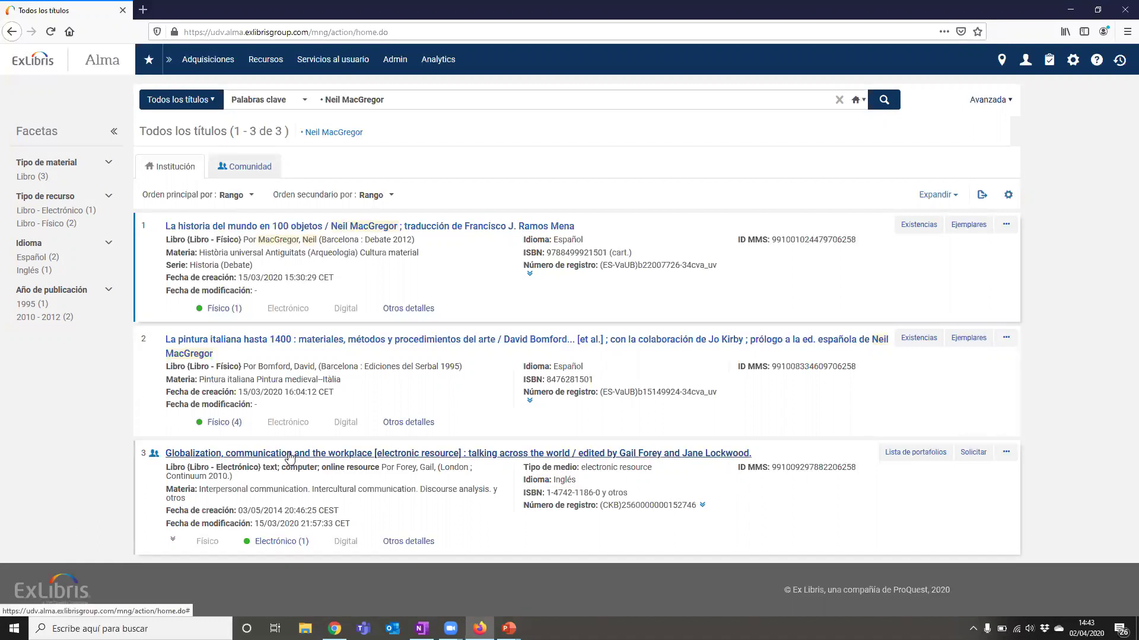
Step: Expand the electronic availability details of the title "Globalization, communication and the workplace"
click(267, 541)
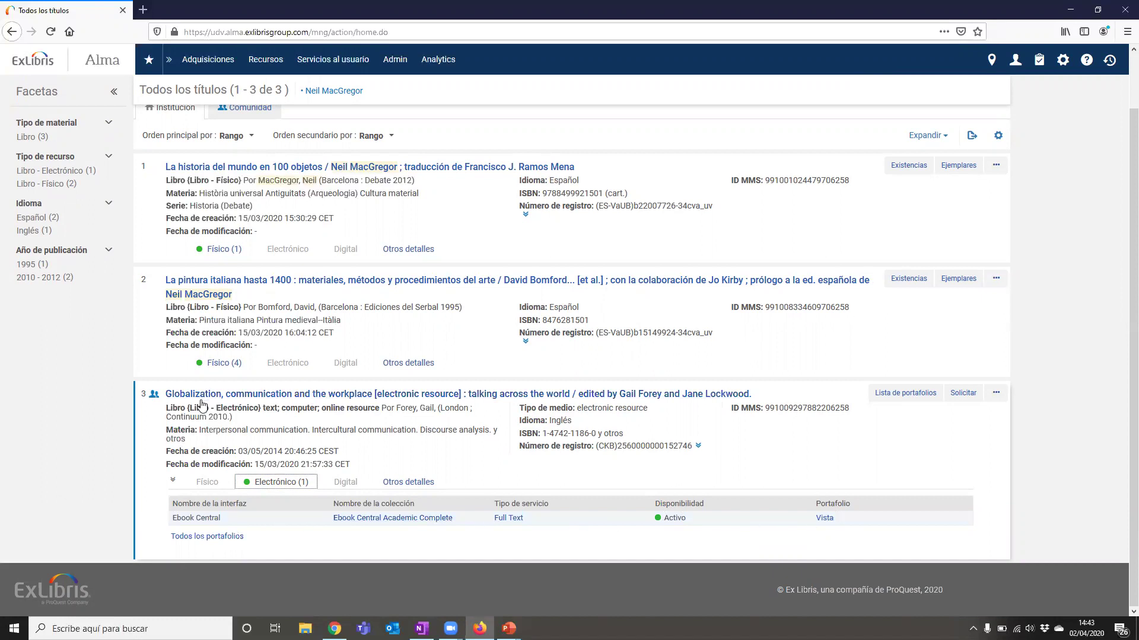
scroll(202, 405, up, 2)
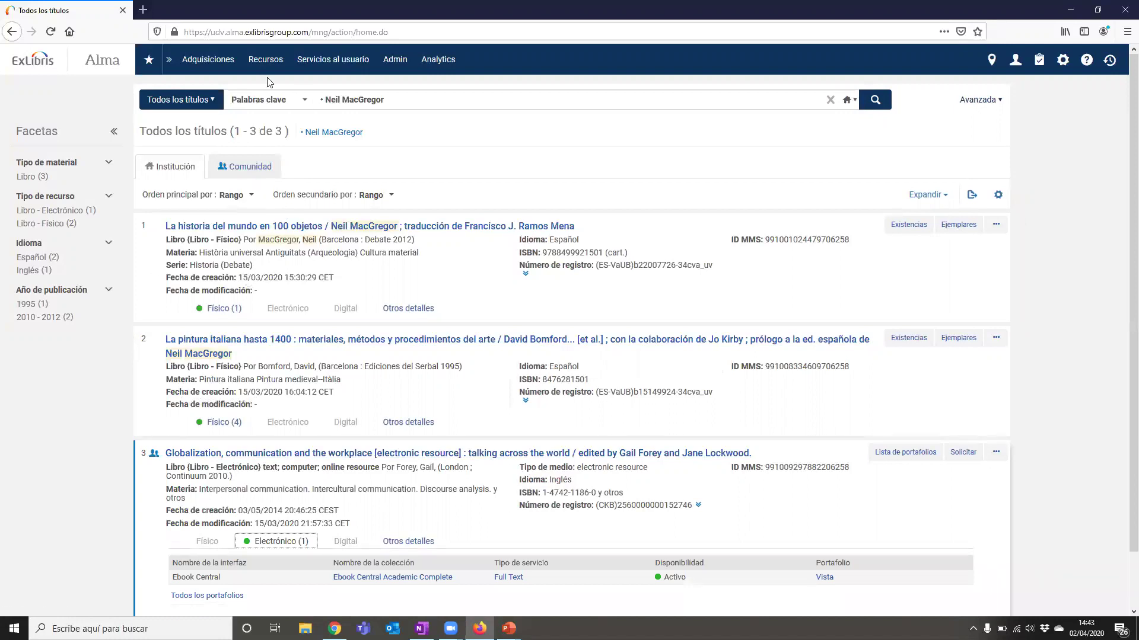
Step: Search for "Neil MacGregor" among physical titles (Títulos físicos), using the keyword index Palabras clave
click(212, 101)
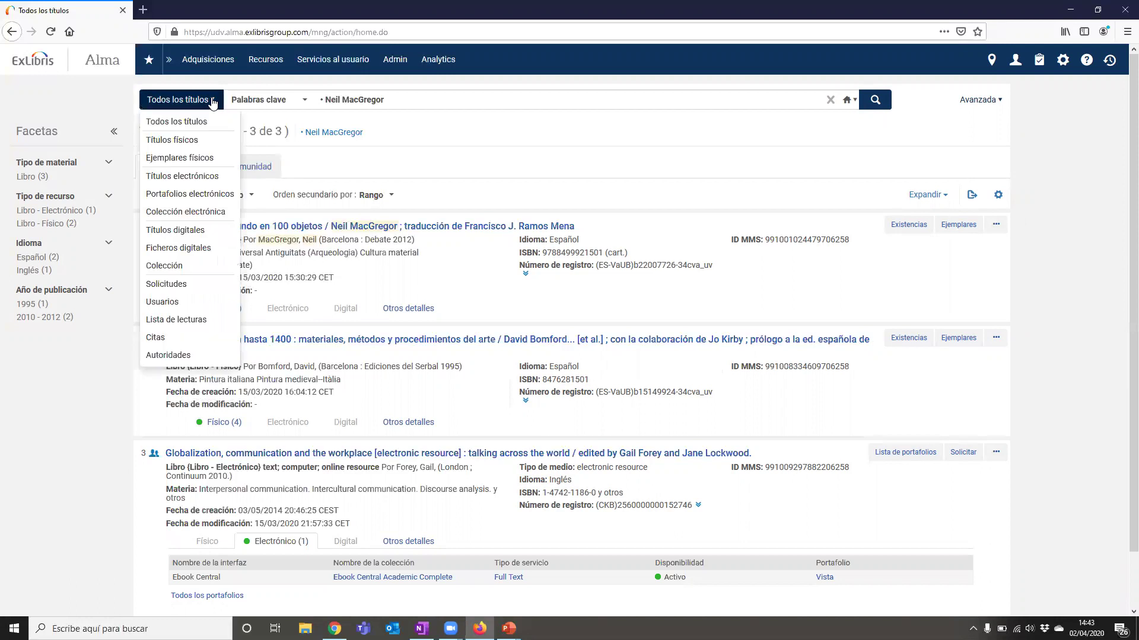
click(204, 138)
click(874, 91)
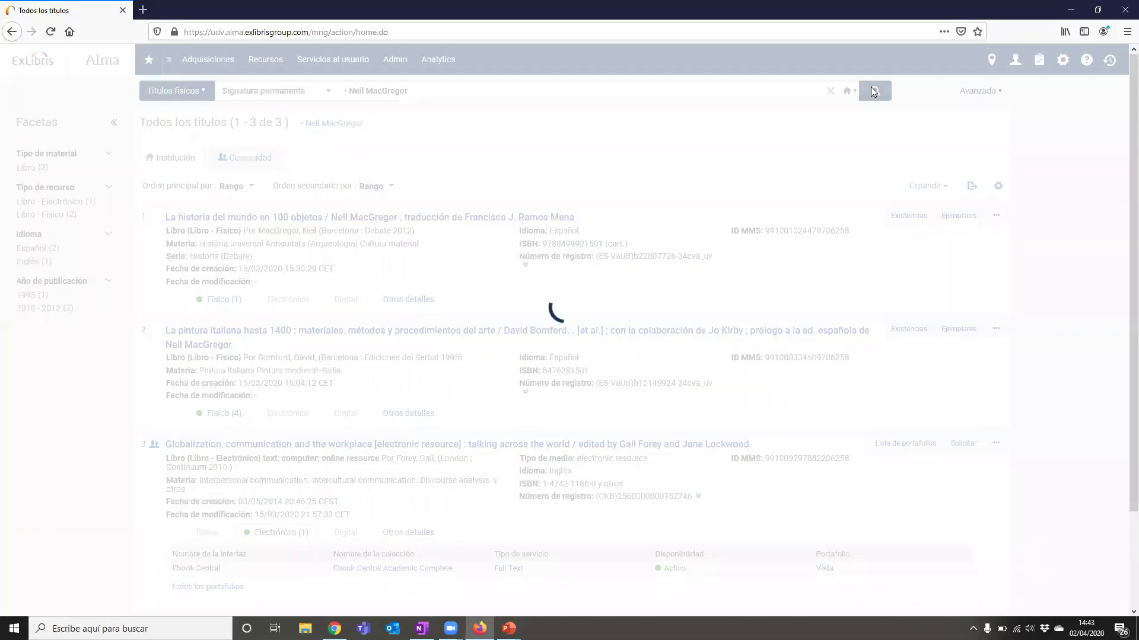
click(243, 100)
click(255, 141)
click(881, 101)
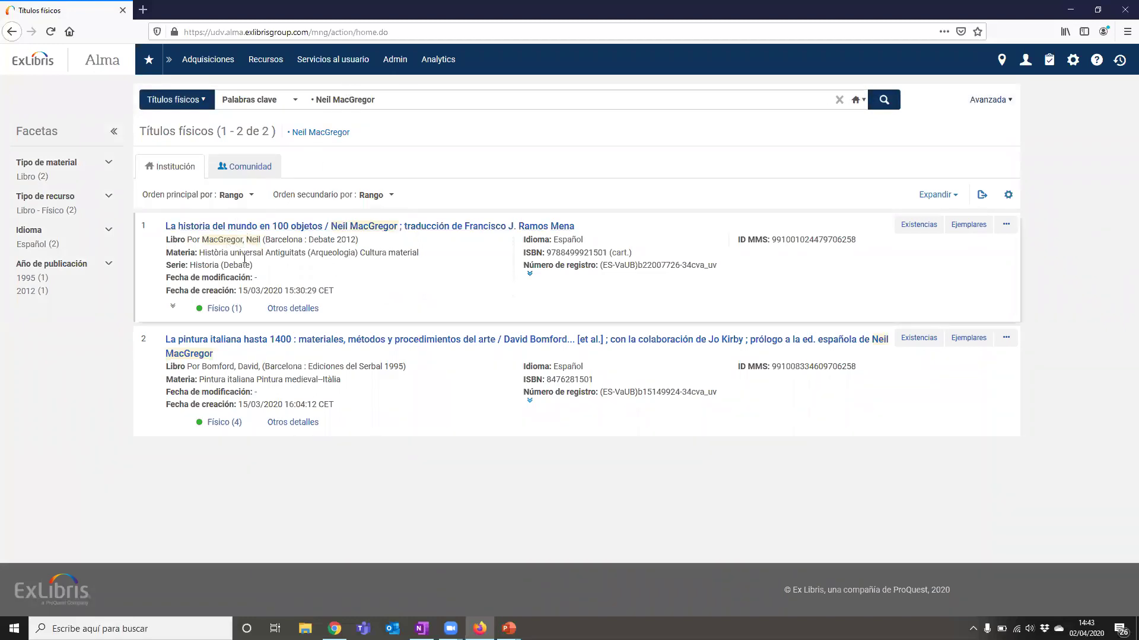
Step: Expand the physical holdings of both resulting titles and examine the item availability of "La pintura italiana hasta 1400"
click(205, 308)
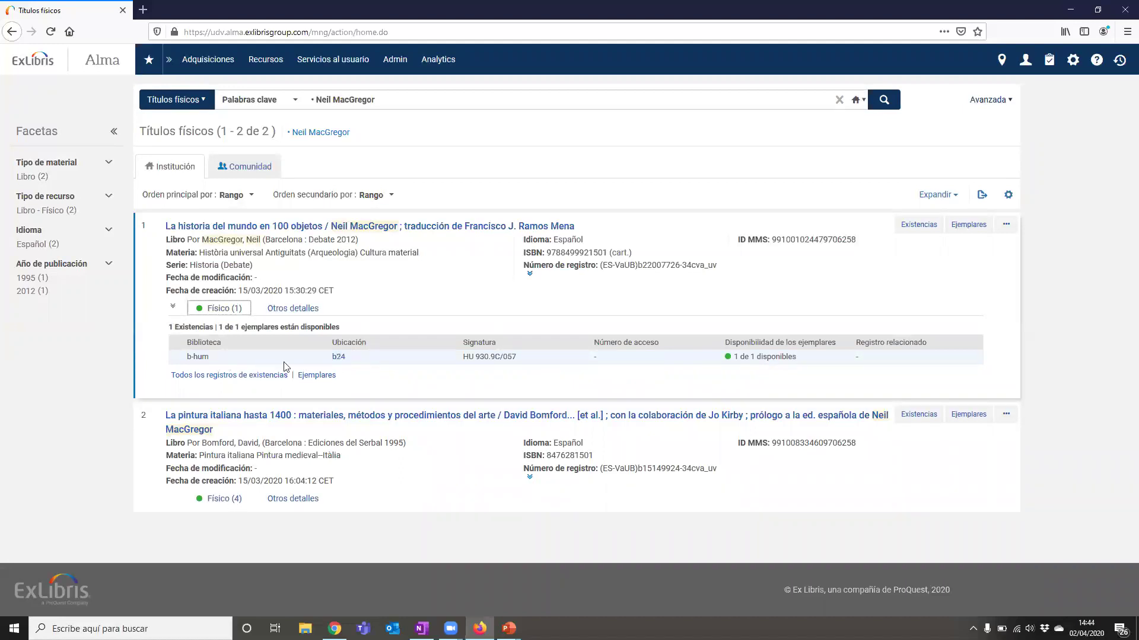
click(172, 498)
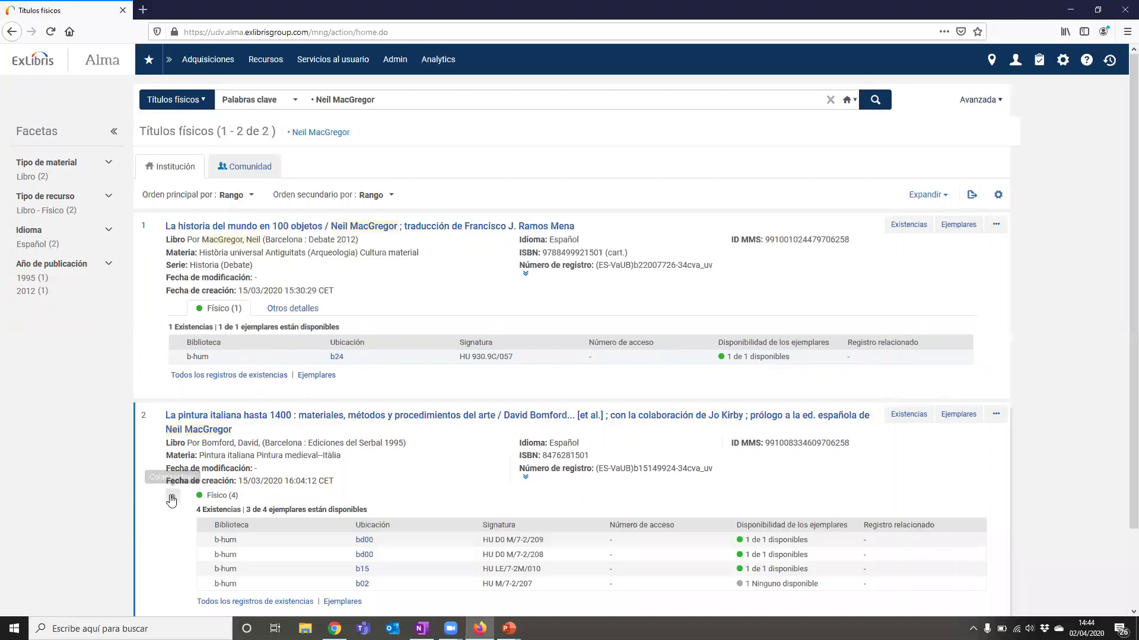
scroll(221, 434, down, 3)
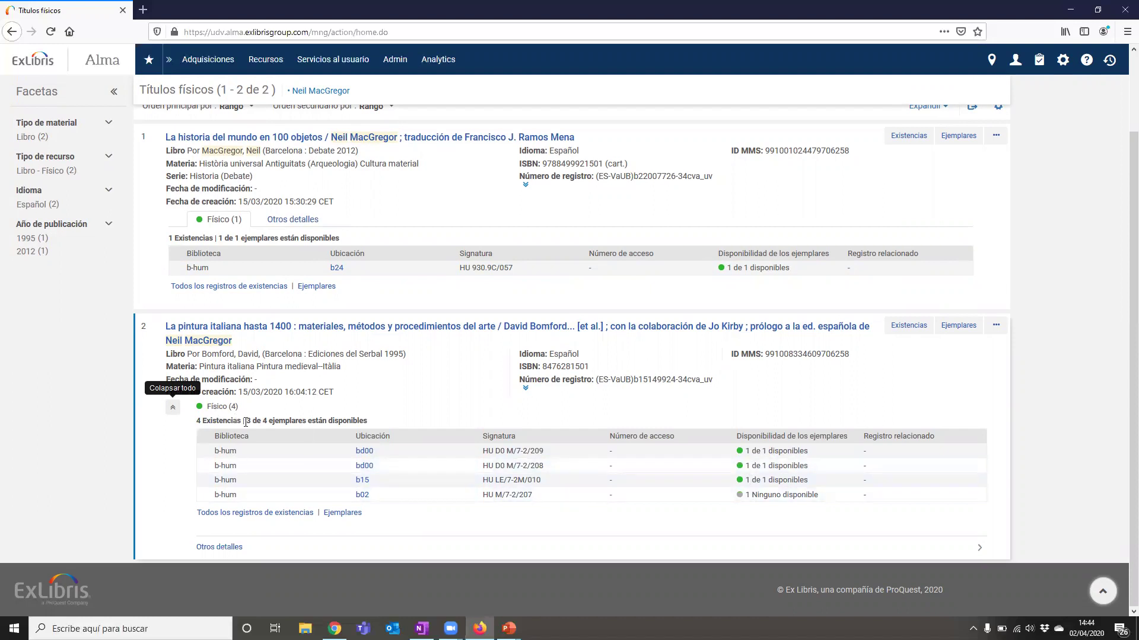
drag(197, 421, 378, 426)
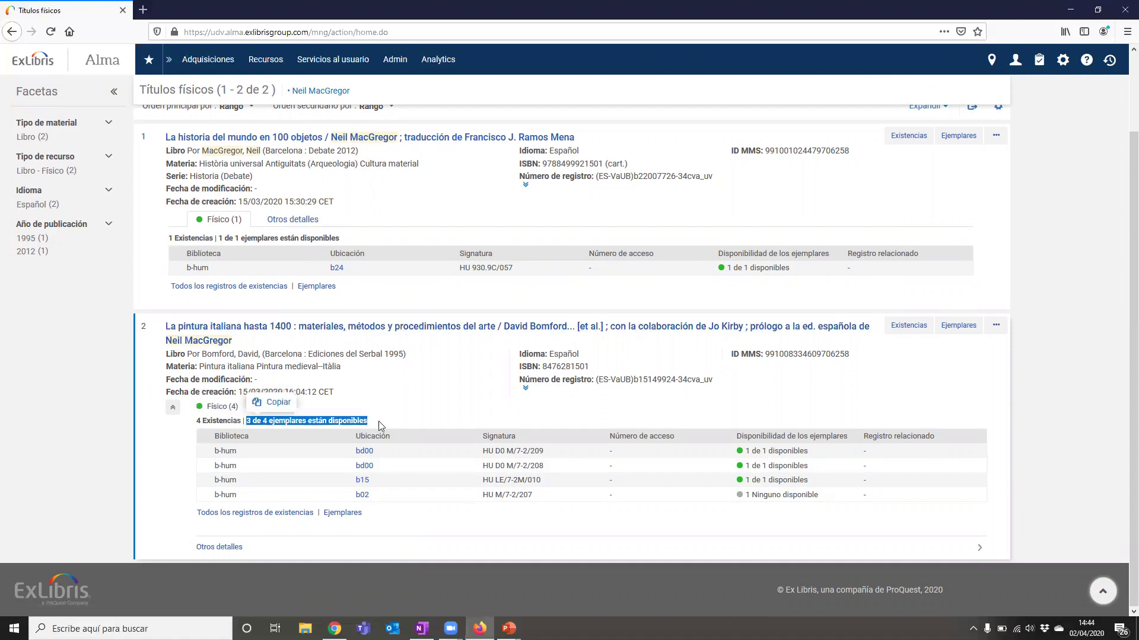
scroll(384, 412, up, 3)
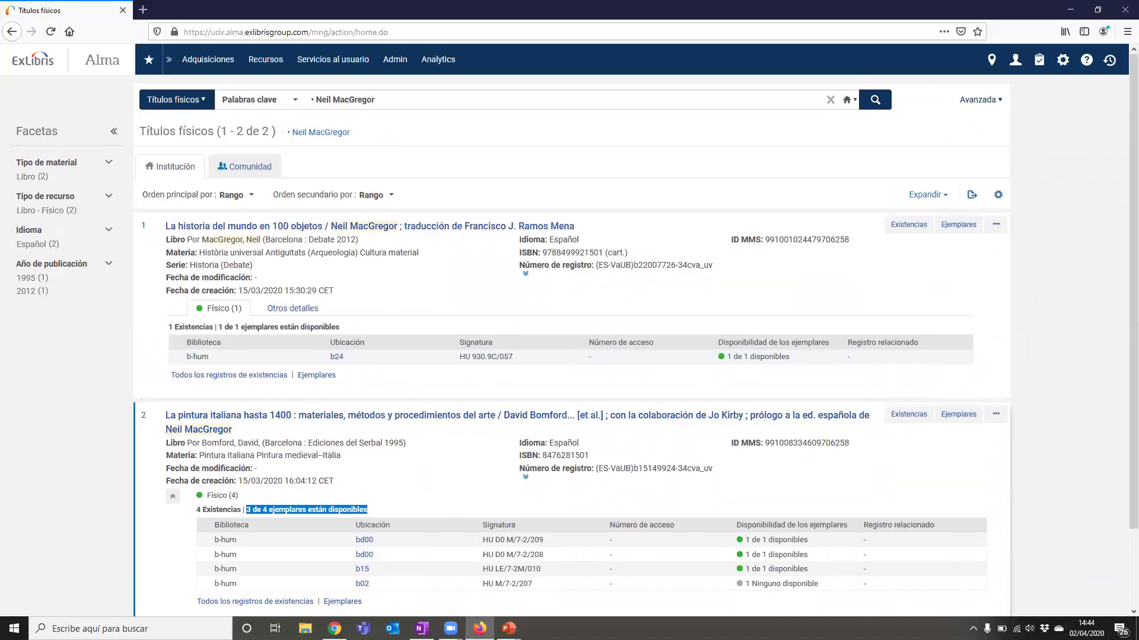
Step: Search the physical titles by keyword for "Pensar nuestra sociedad global" and expand the holdings of the resulting title
key(alt+Tab)
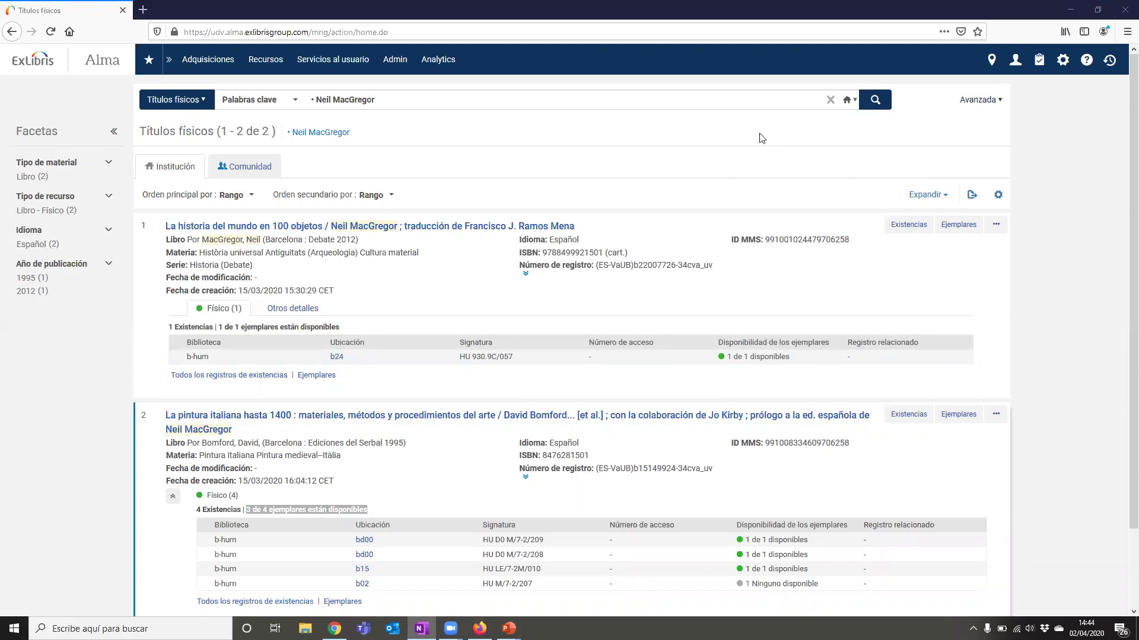
click(460, 103)
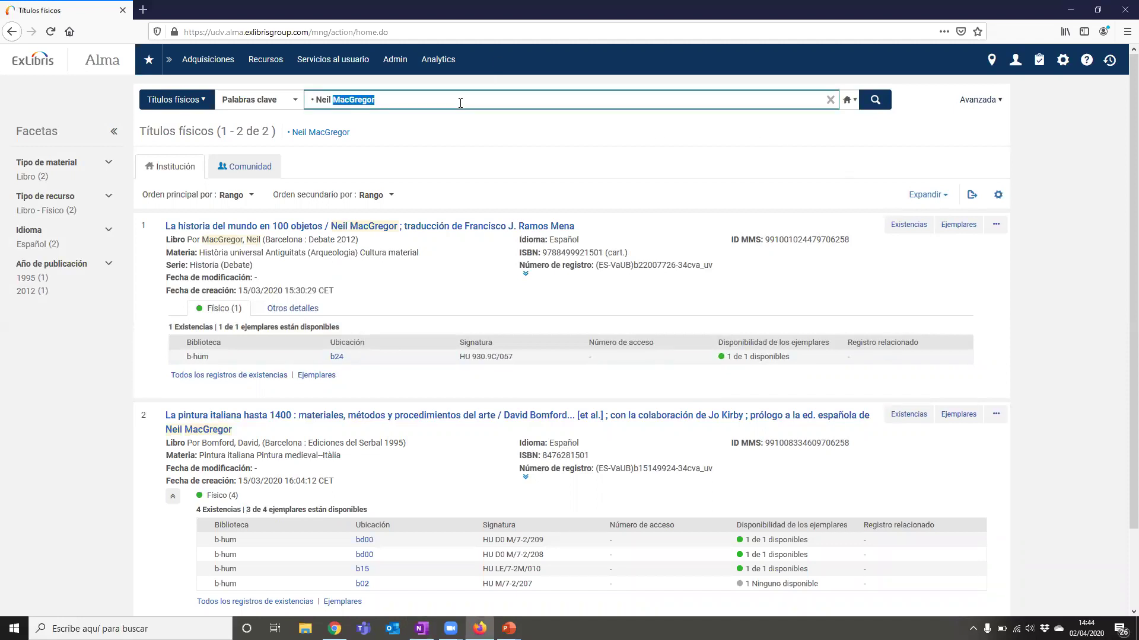
text(Pensar nuestra sociedad global)
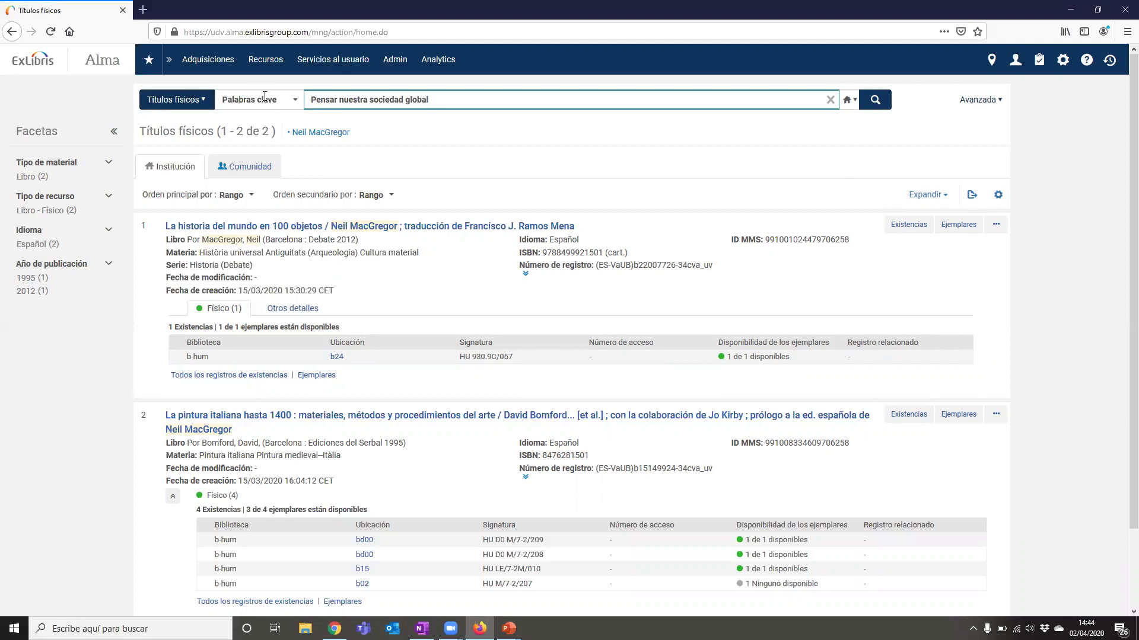
click(873, 101)
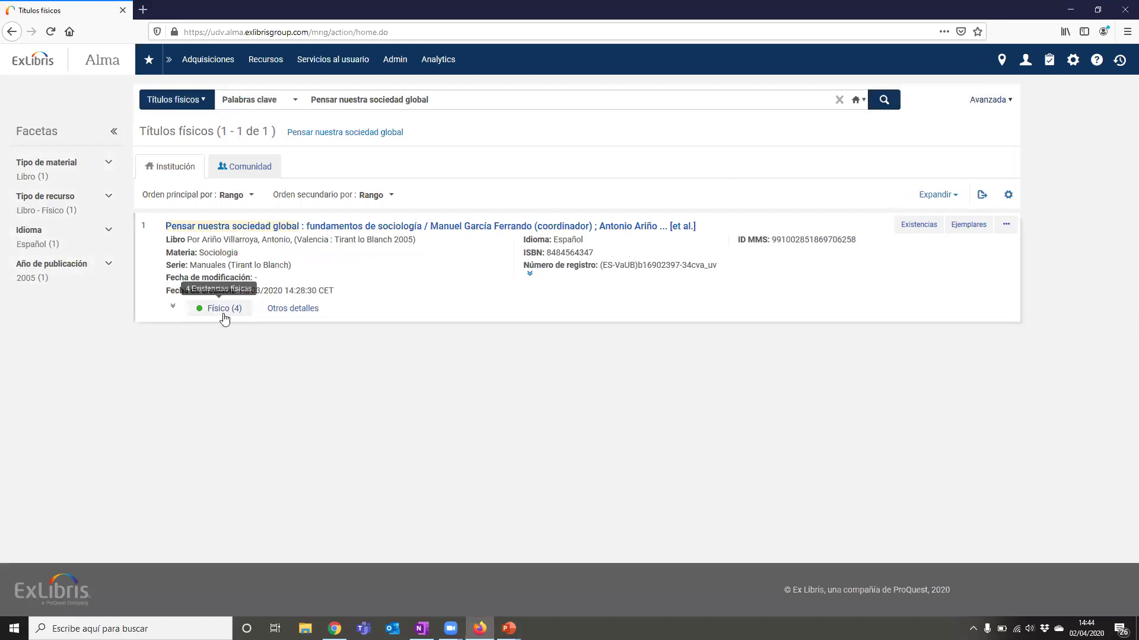
click(173, 309)
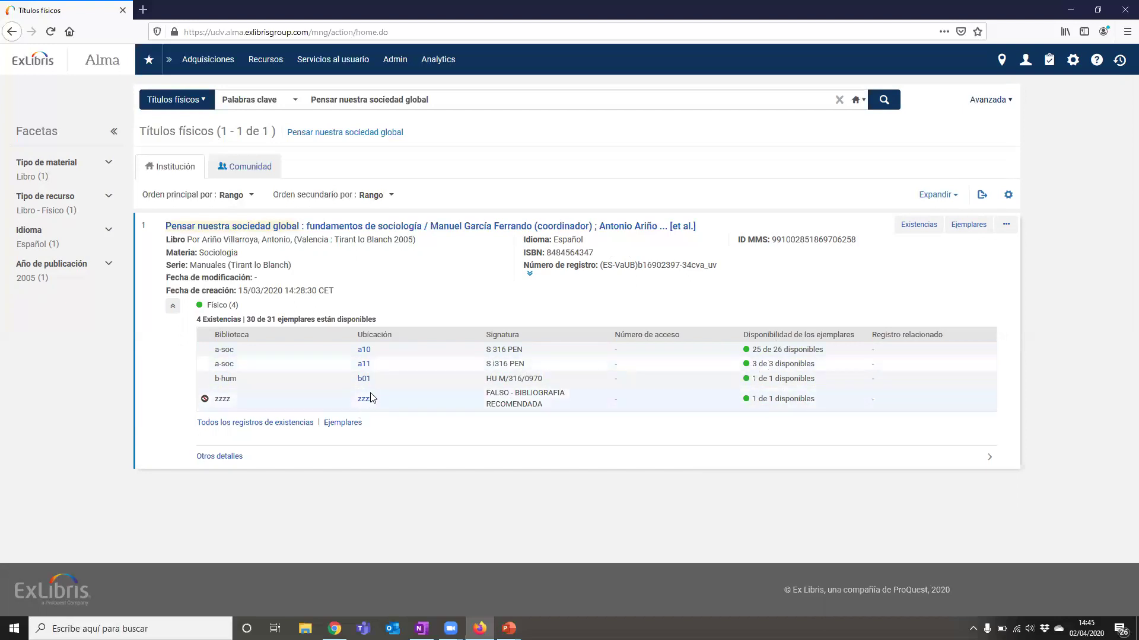
Step: Open the list of items for "Pensar nuestra sociedad global" and examine their locations, call numbers and status
click(346, 424)
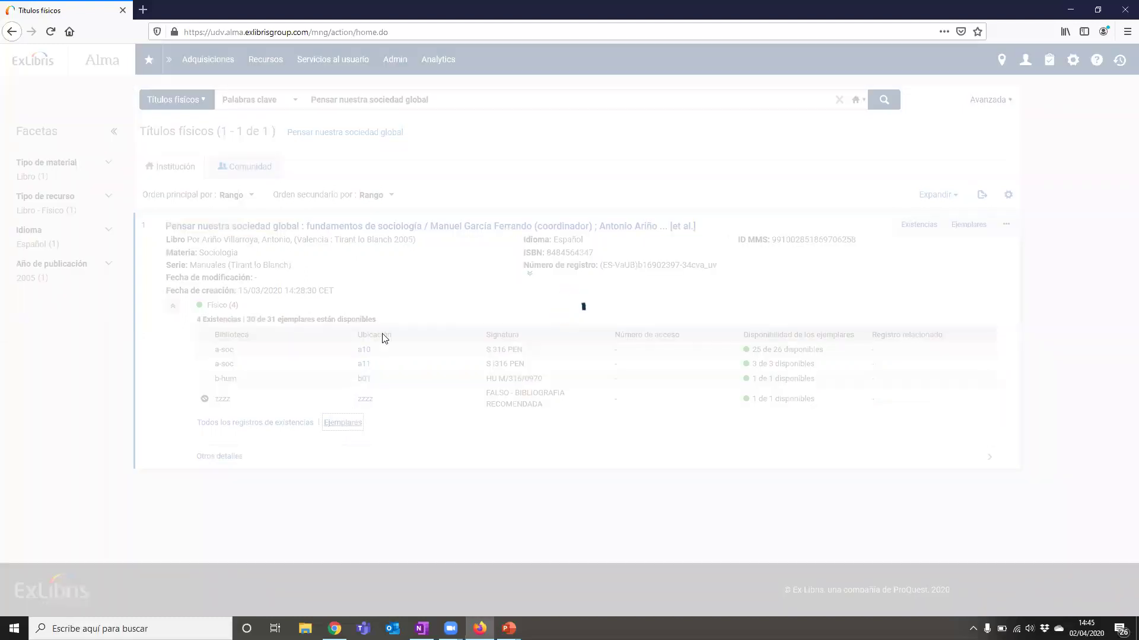
scroll(375, 303, down, 1)
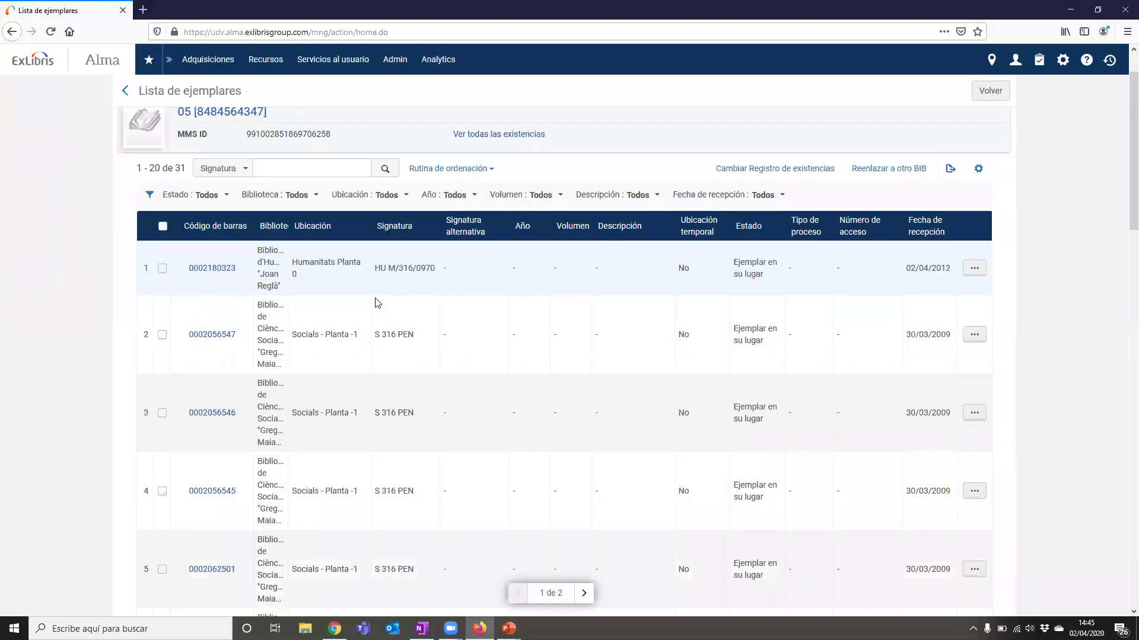
scroll(376, 303, down, 10)
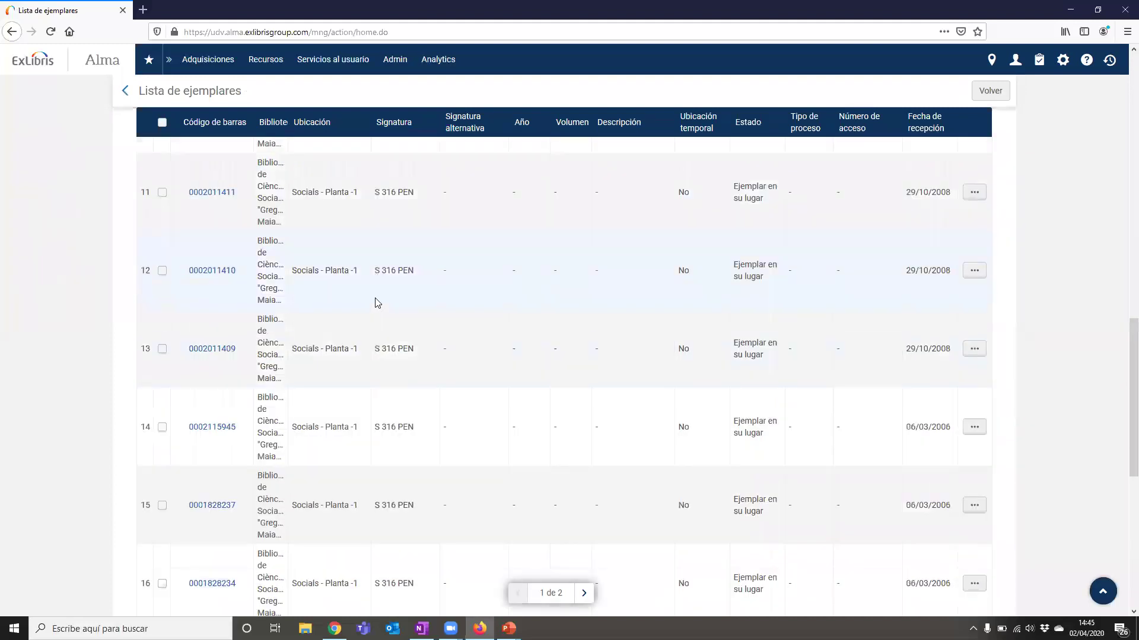
scroll(375, 303, down, 6)
scroll(374, 303, up, 12)
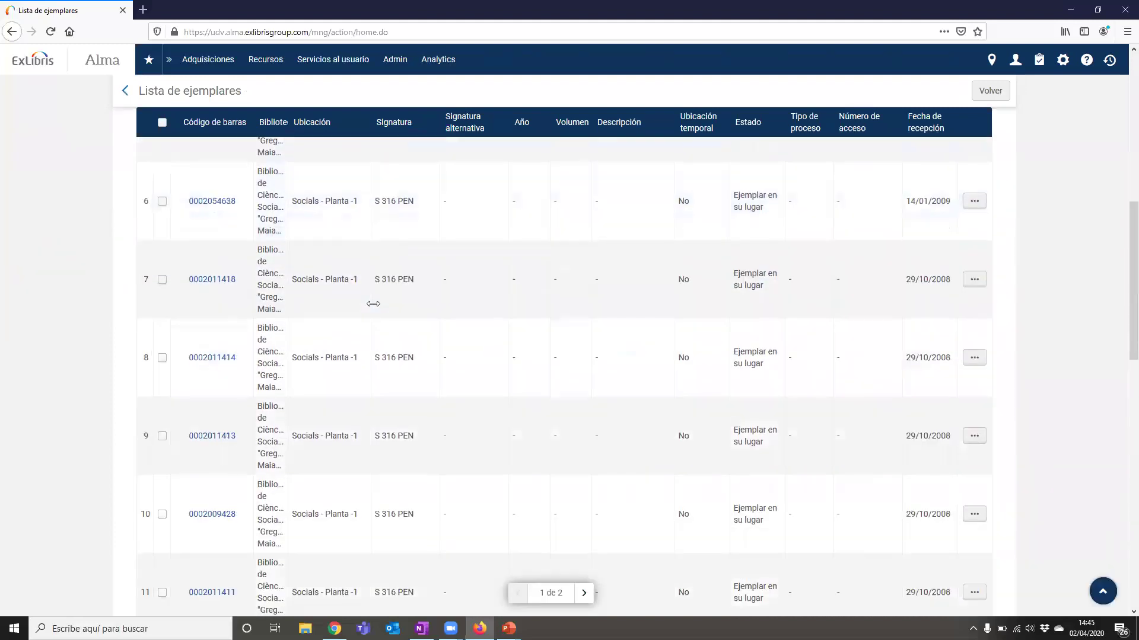
scroll(373, 303, up, 9)
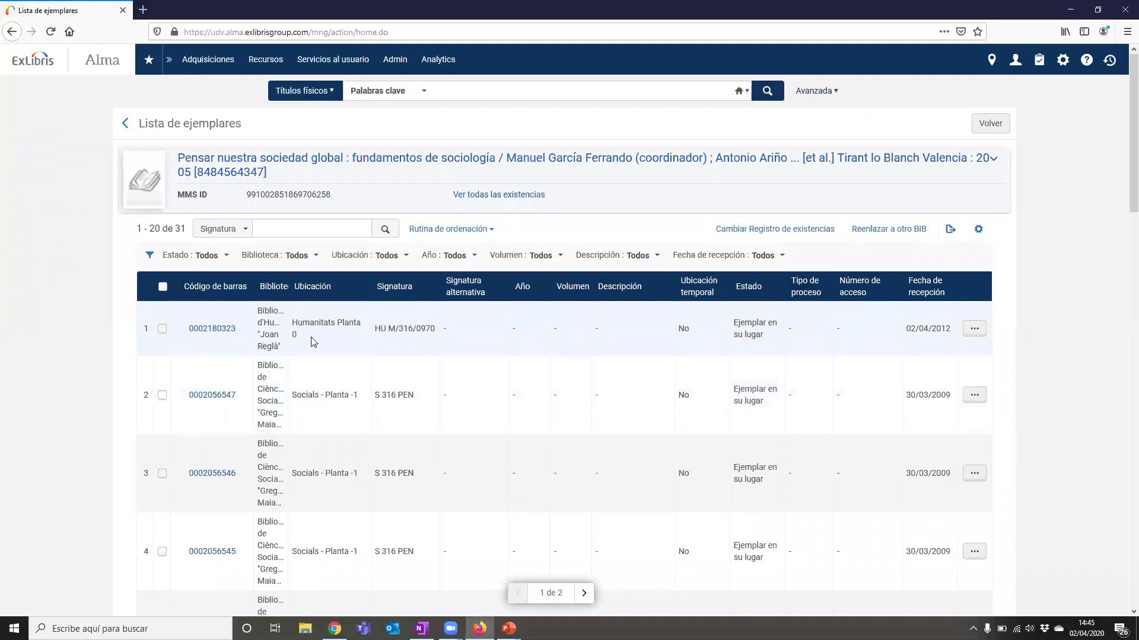
scroll(466, 290, down, 3)
scroll(448, 323, up, 2)
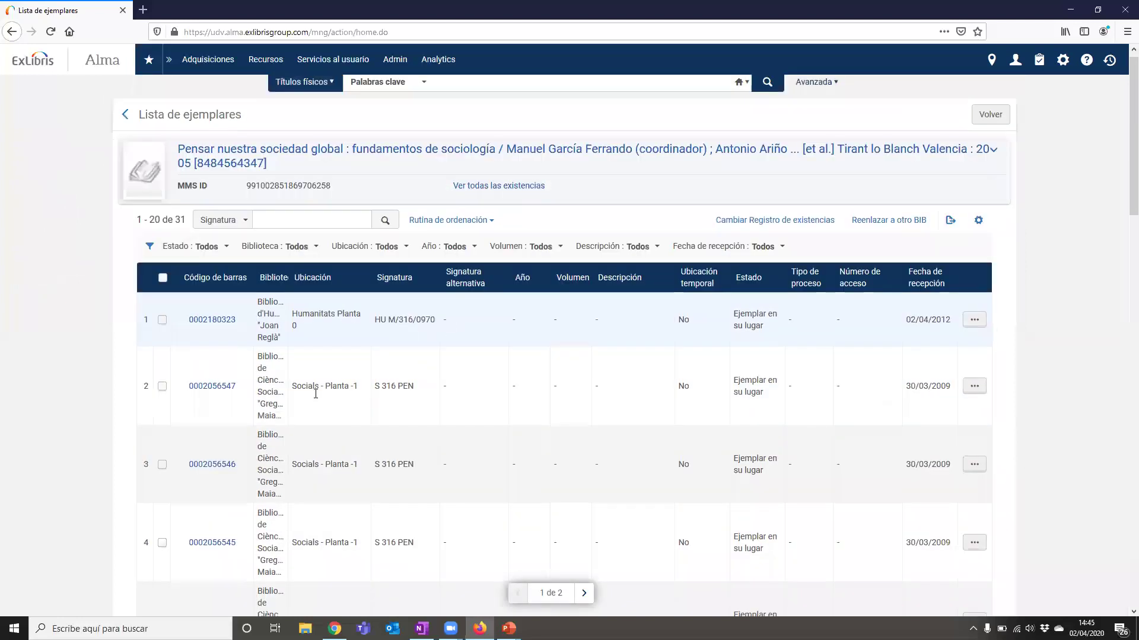
Step: View the item record for the Humanitats Planta 0 copy, and return to the title search results
click(211, 329)
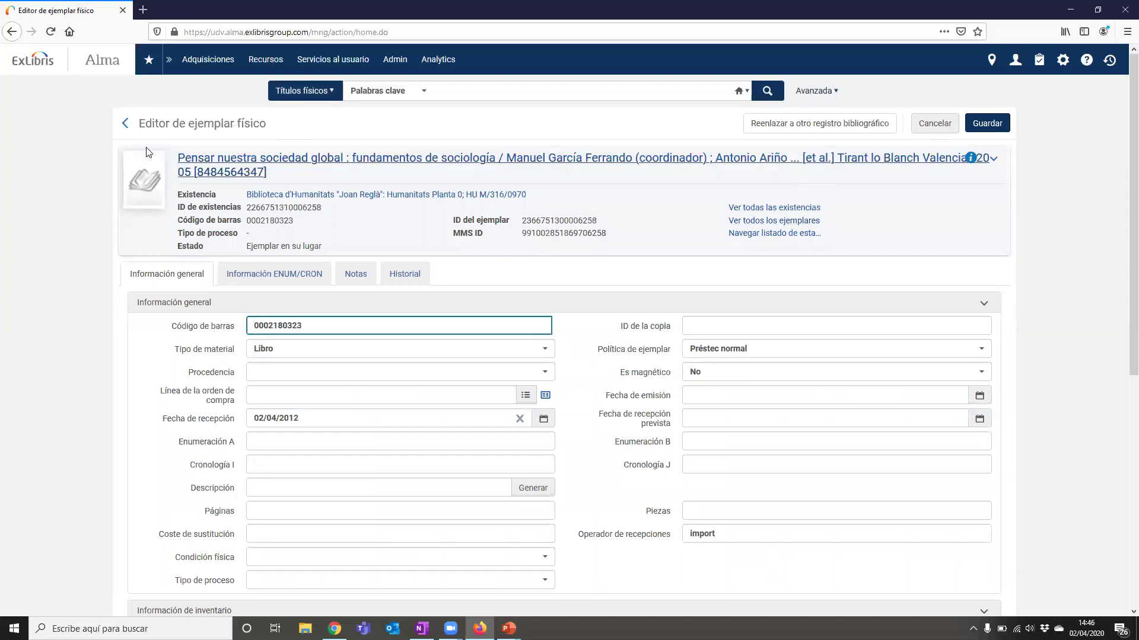
click(126, 125)
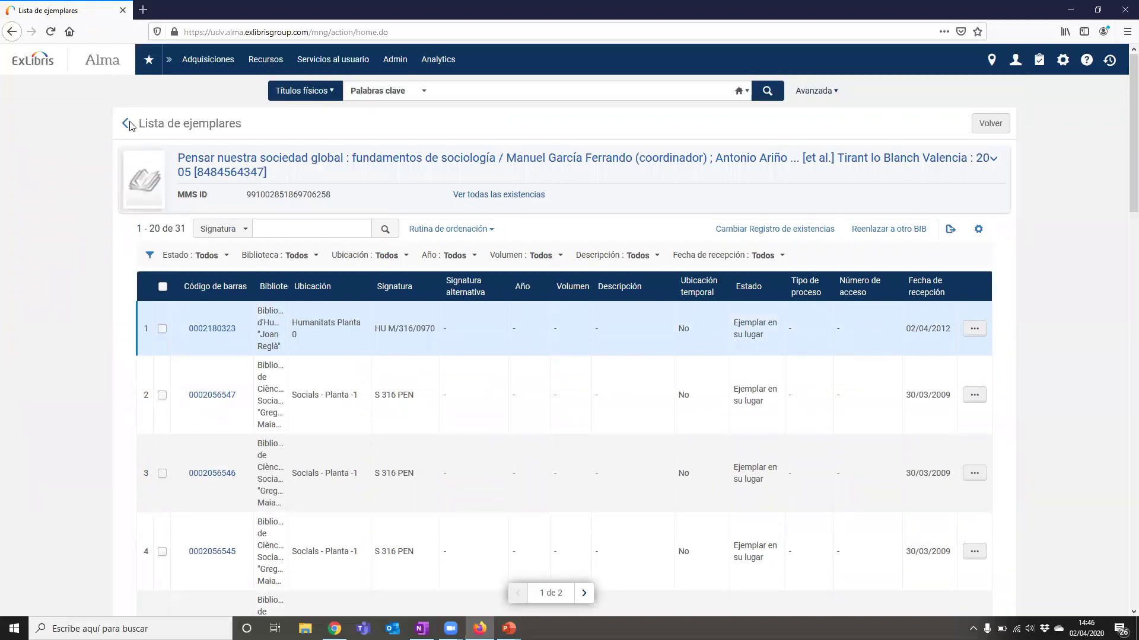
click(127, 123)
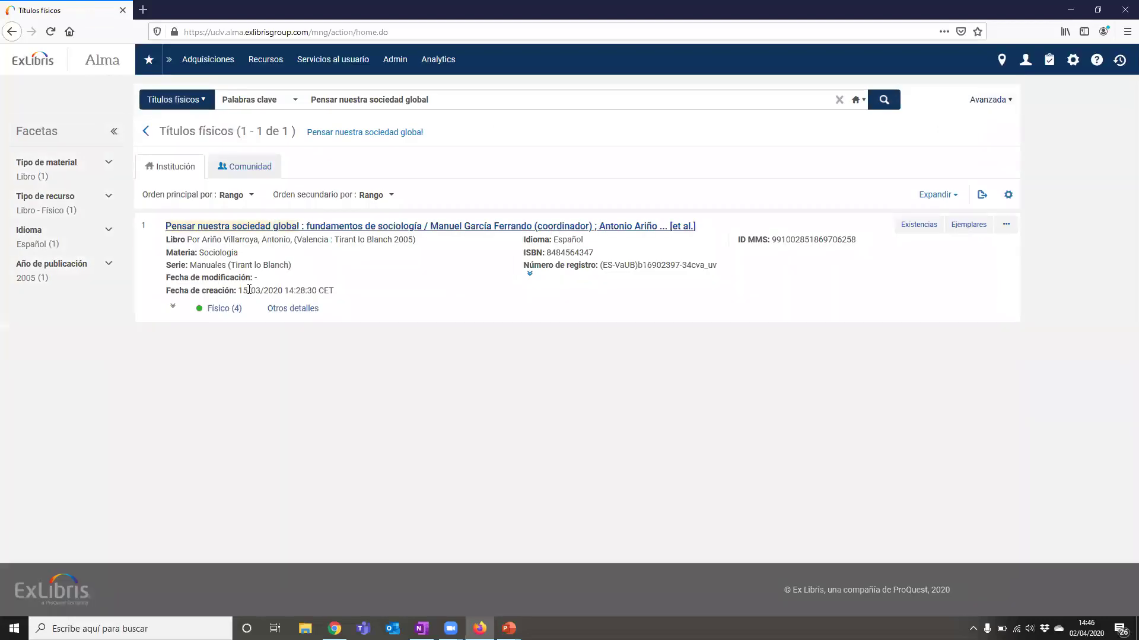
Step: Open the b-hum holdings record at location b01, examine the library, location and call number in field 852, and return to the results
click(173, 306)
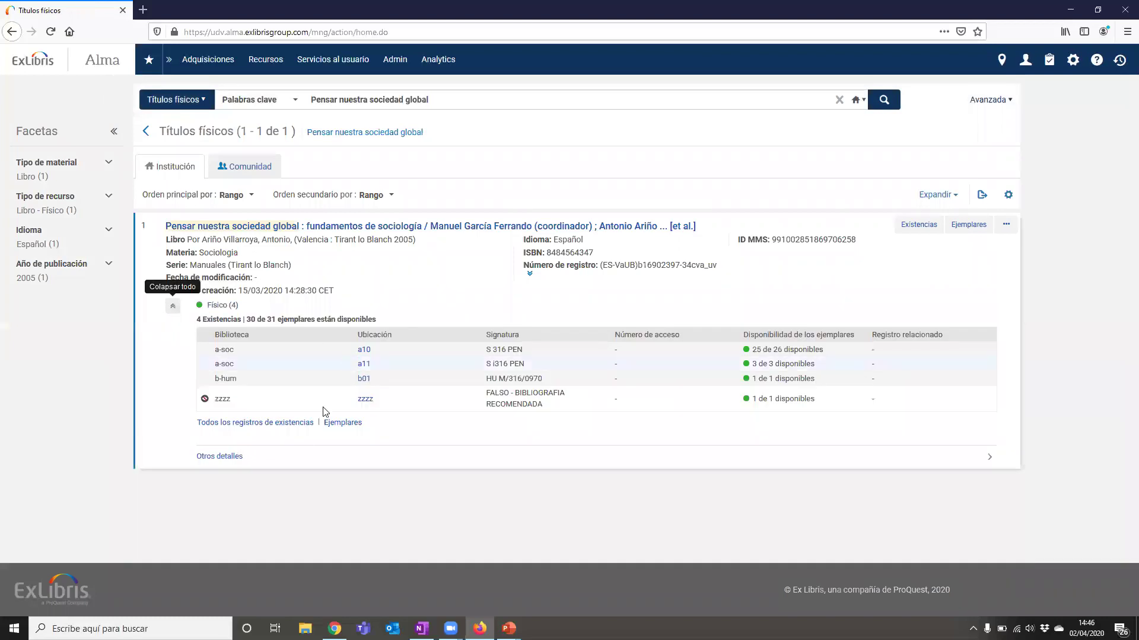
click(363, 380)
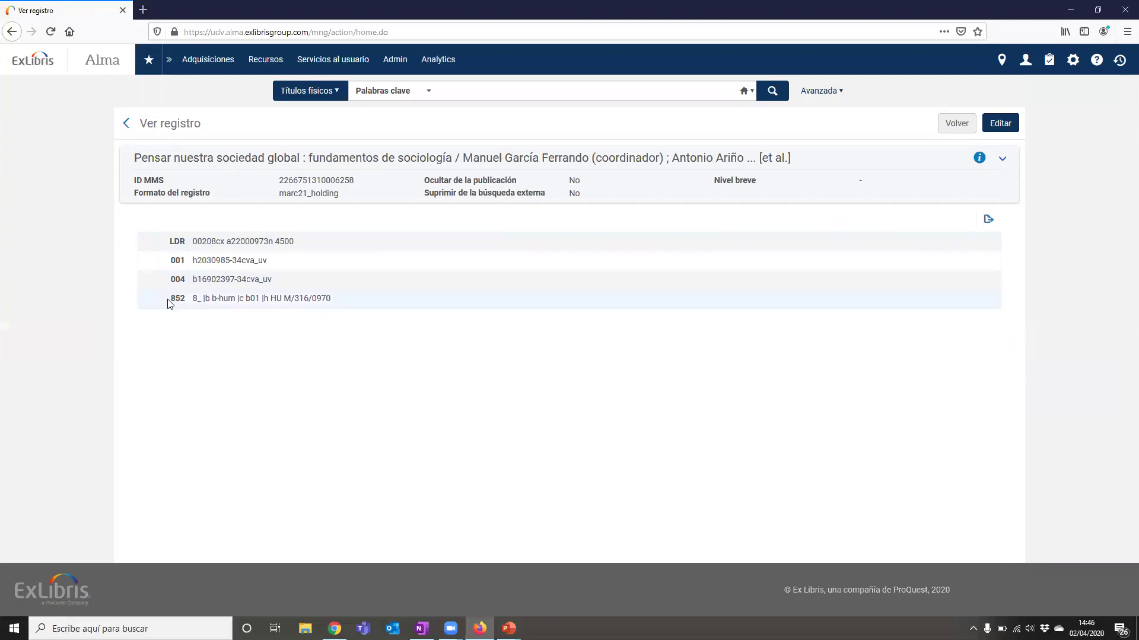
click(187, 299)
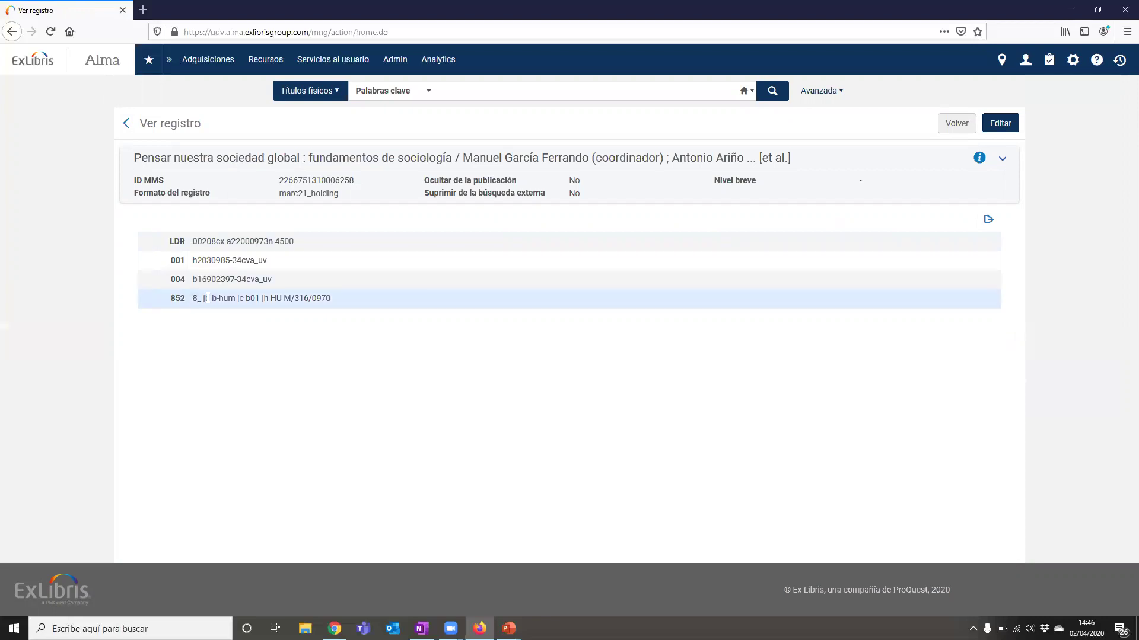
drag(204, 298, 330, 298)
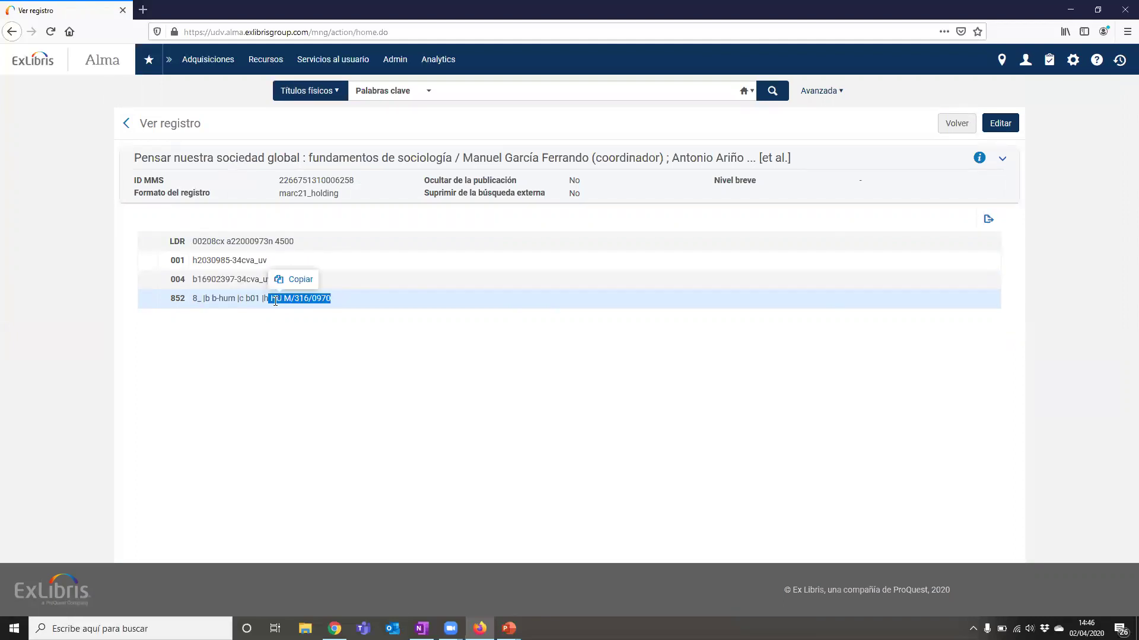
click(275, 302)
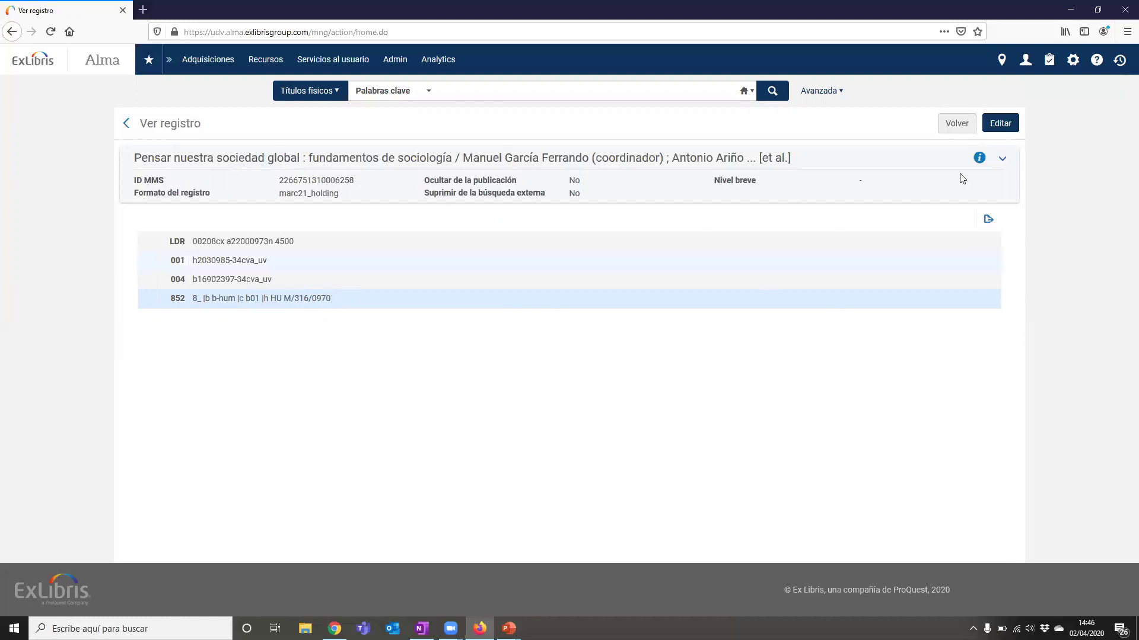
click(964, 126)
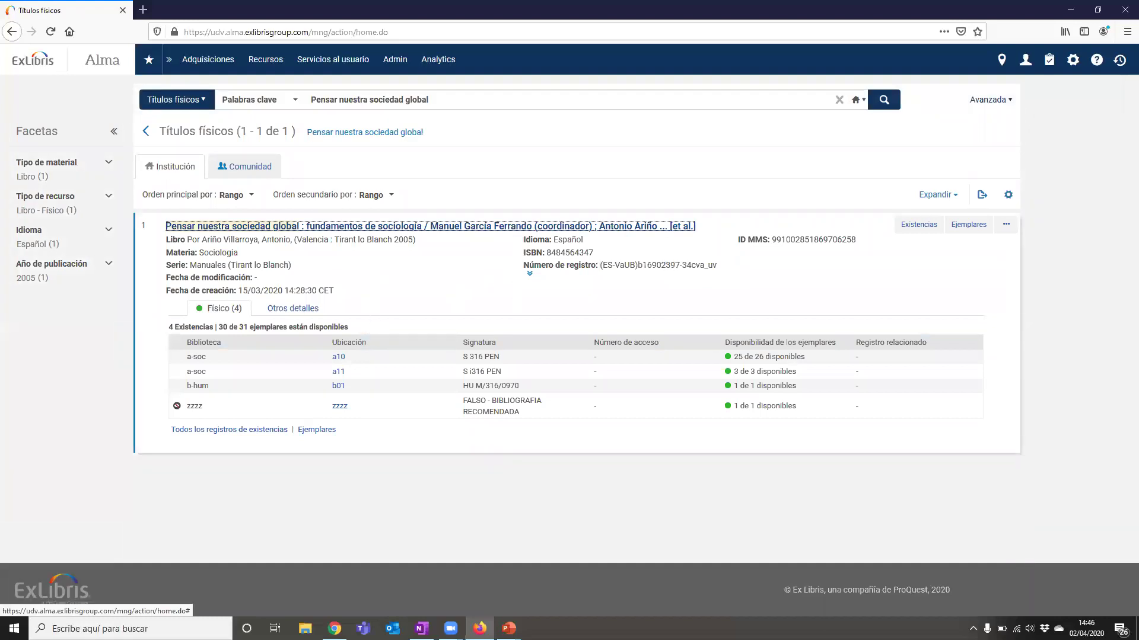
click(422, 628)
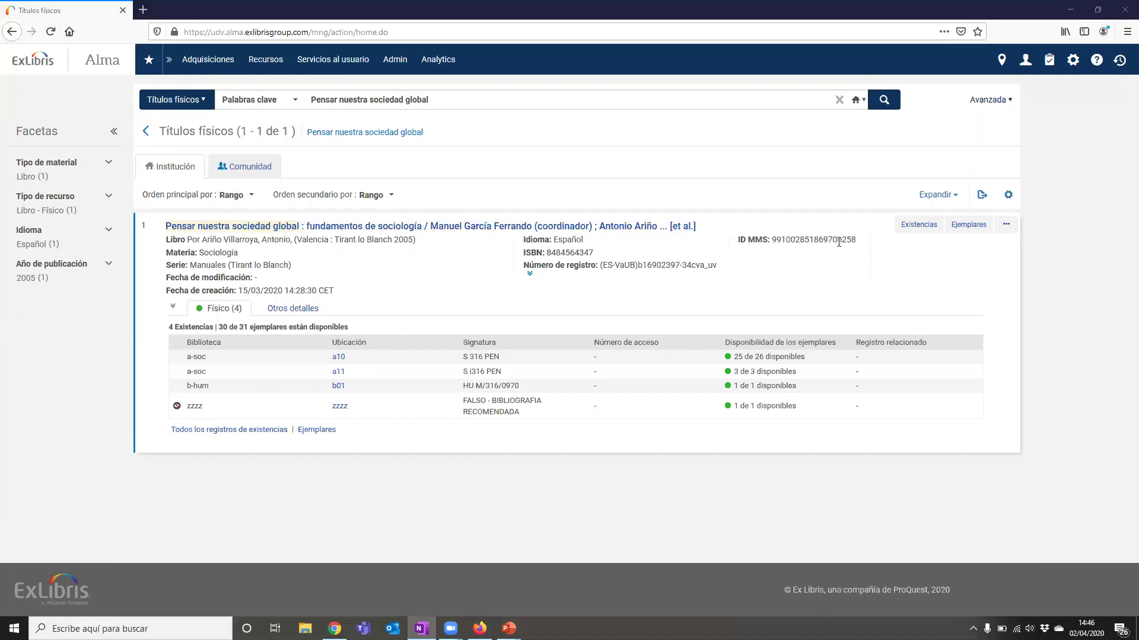
triple_click(414, 94)
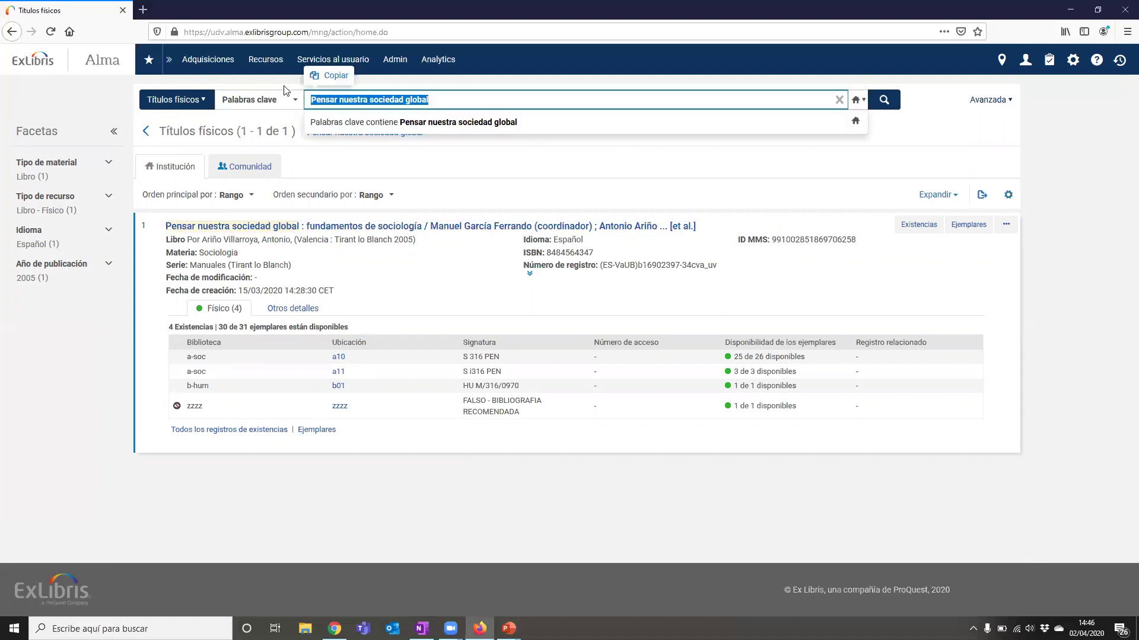
key(ctrl+v)
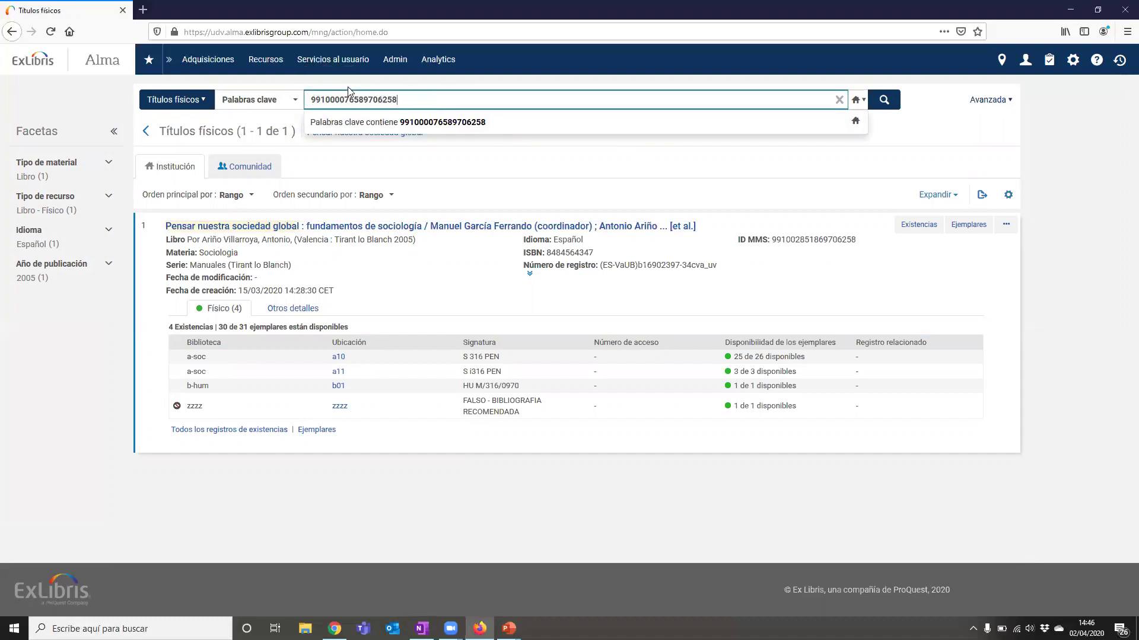
click(882, 99)
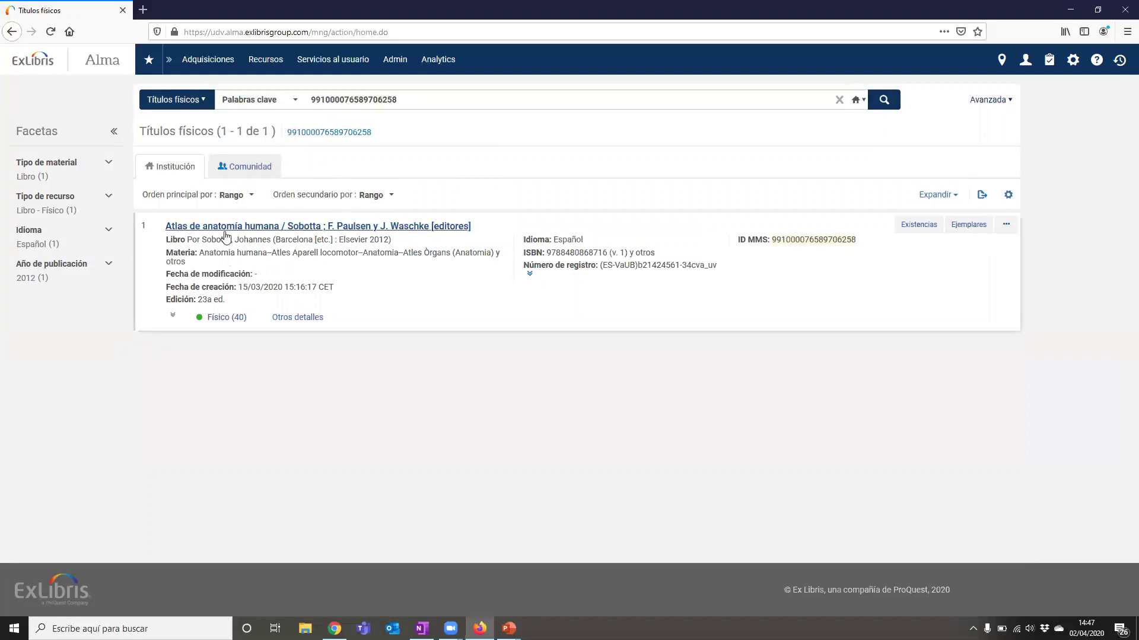
click(175, 318)
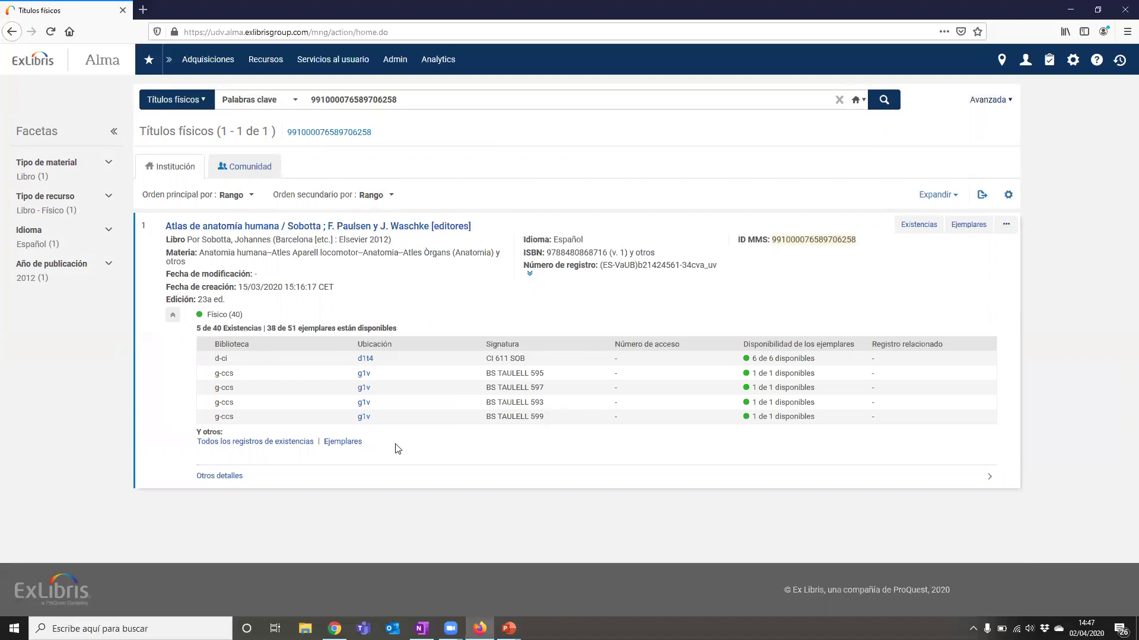
Step: Open the full holdings list of "Atlas de anatomía humana", examine its locations, call numbers and available items, and return to the results
click(251, 443)
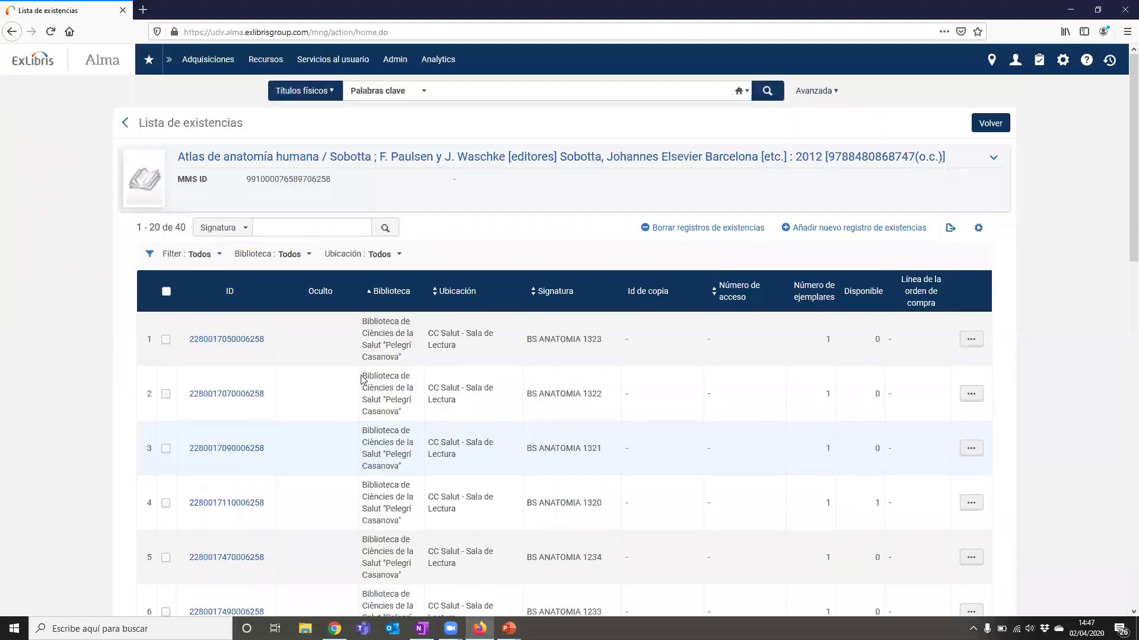
scroll(522, 279, down, 3)
scroll(521, 296, down, 10)
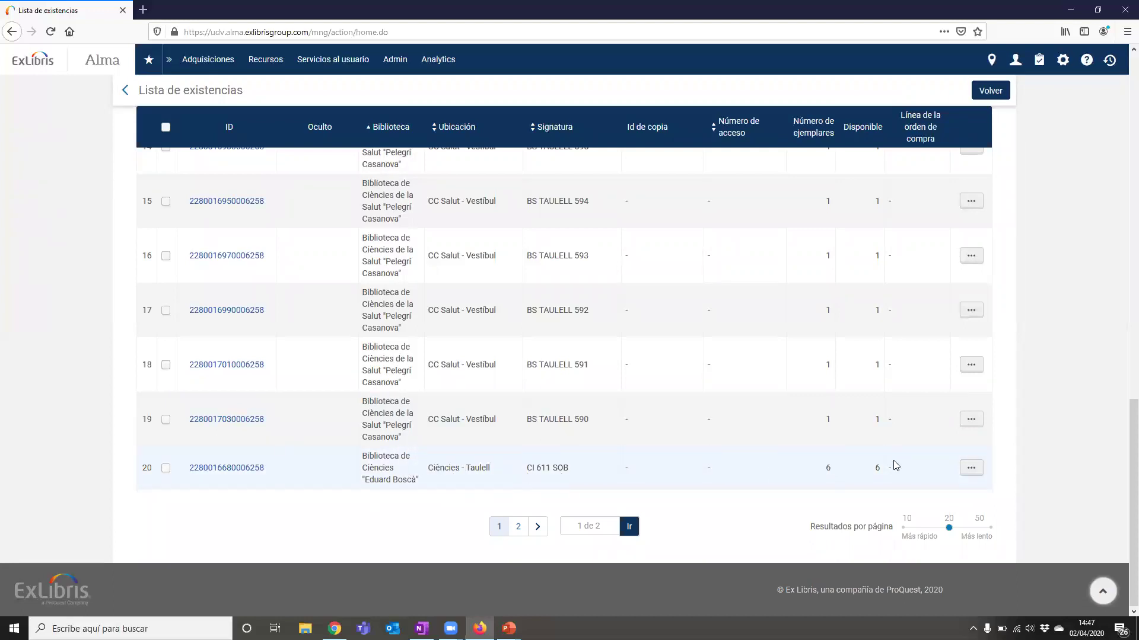
scroll(611, 346, up, 5)
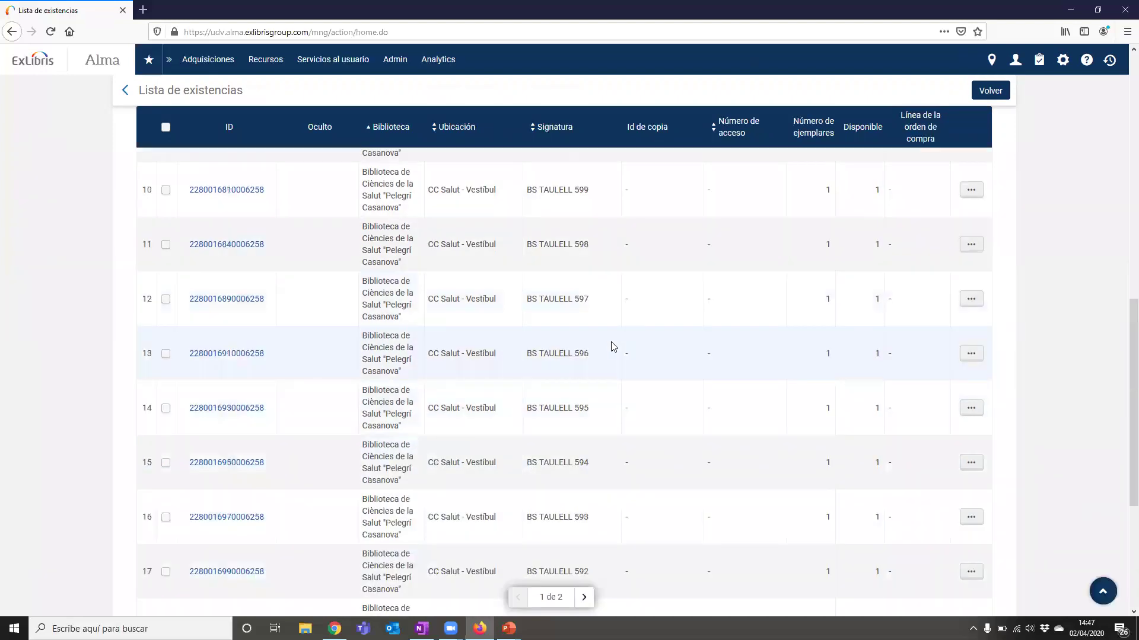
scroll(613, 345, up, 2)
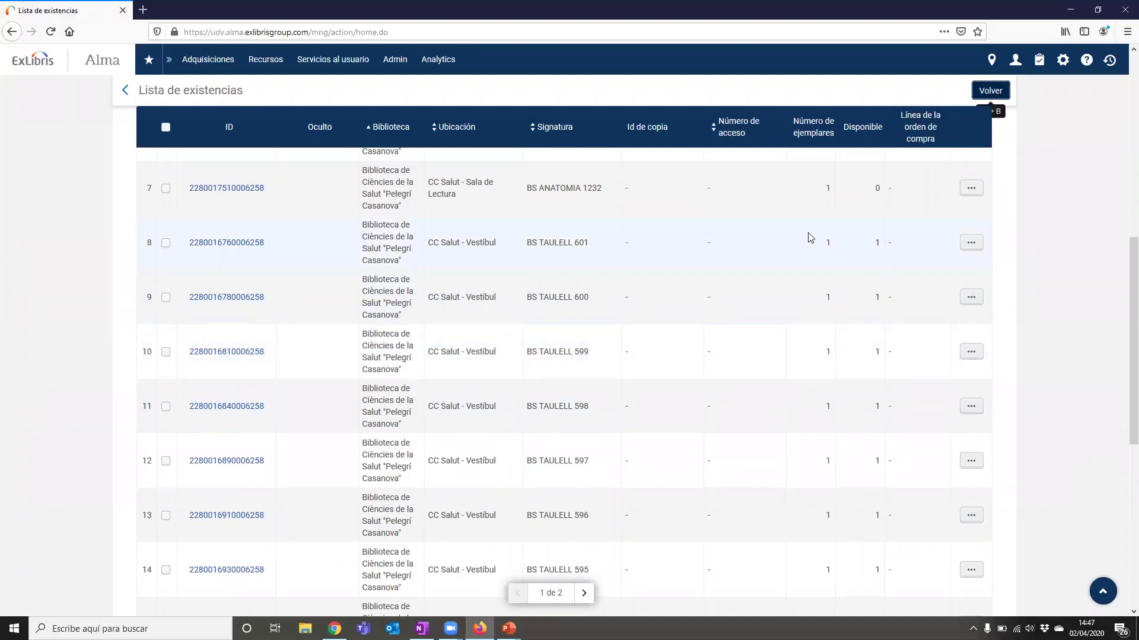
scroll(860, 178, up, 6)
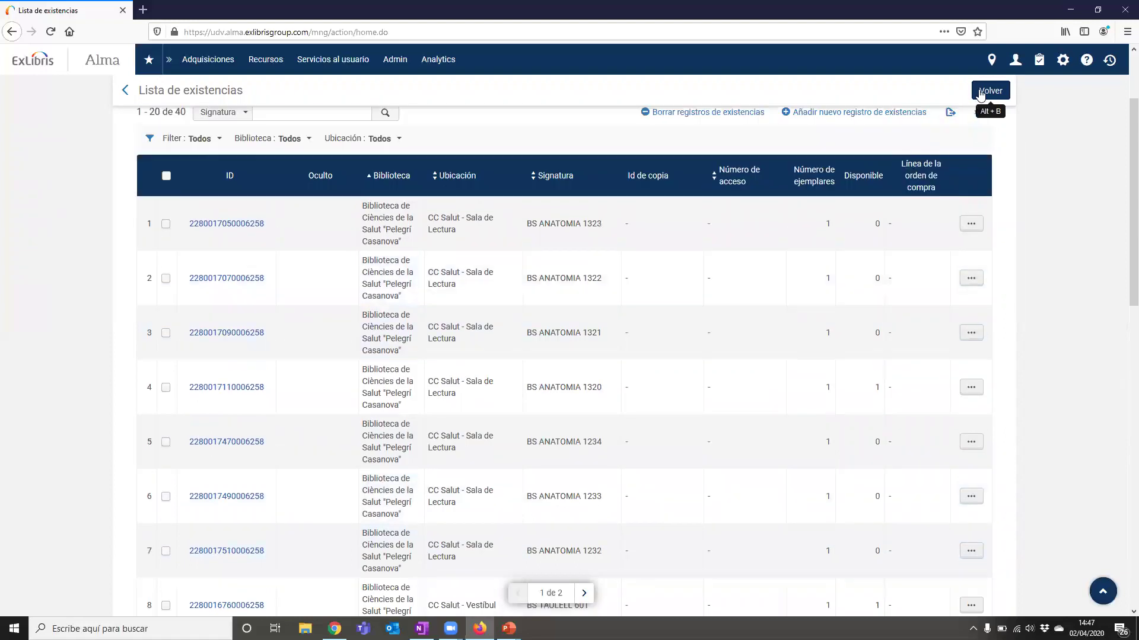
scroll(943, 140, up, 2)
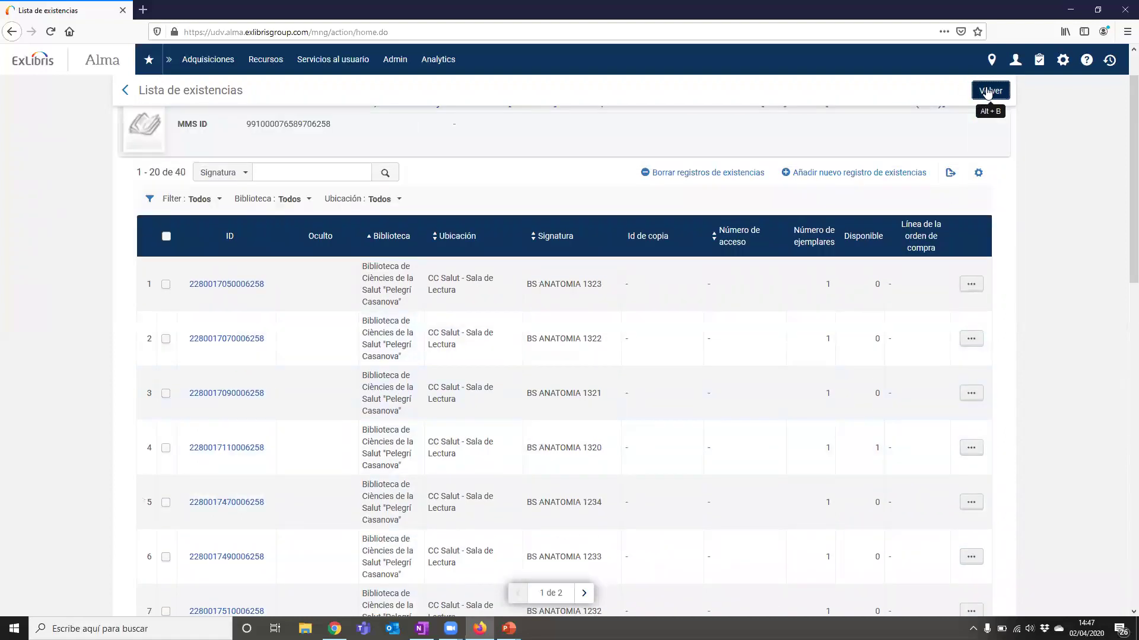
click(989, 90)
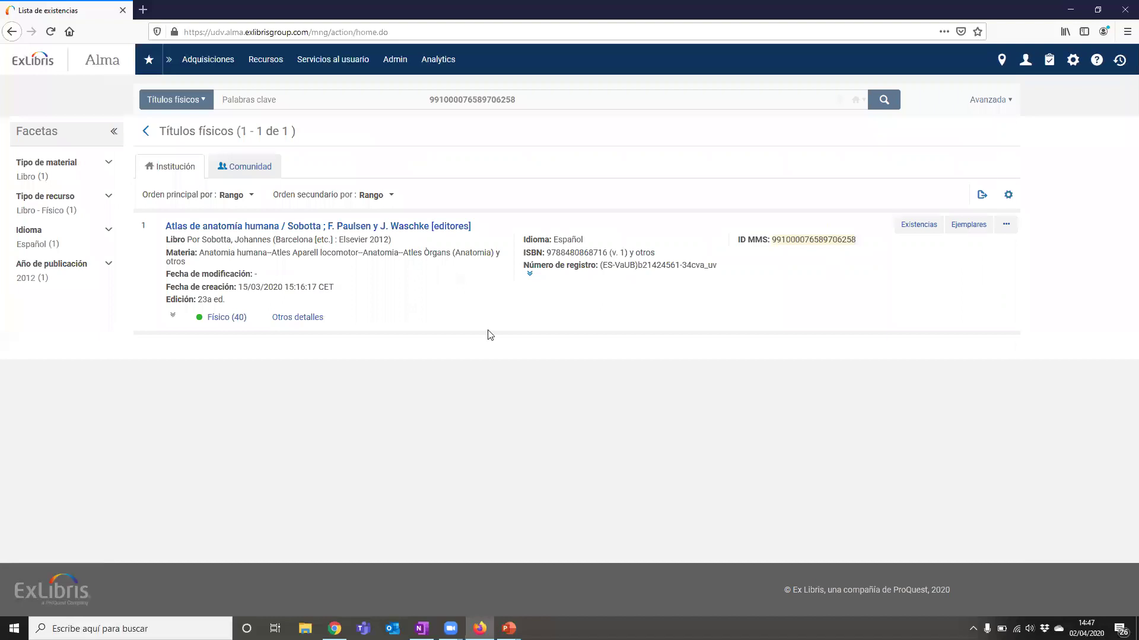
Step: Open the title's item list and filter it by status "Ejemplar en su lugar" and library Biblioteca de Ciències de la Salut "Pelegrí Casanova"
click(977, 225)
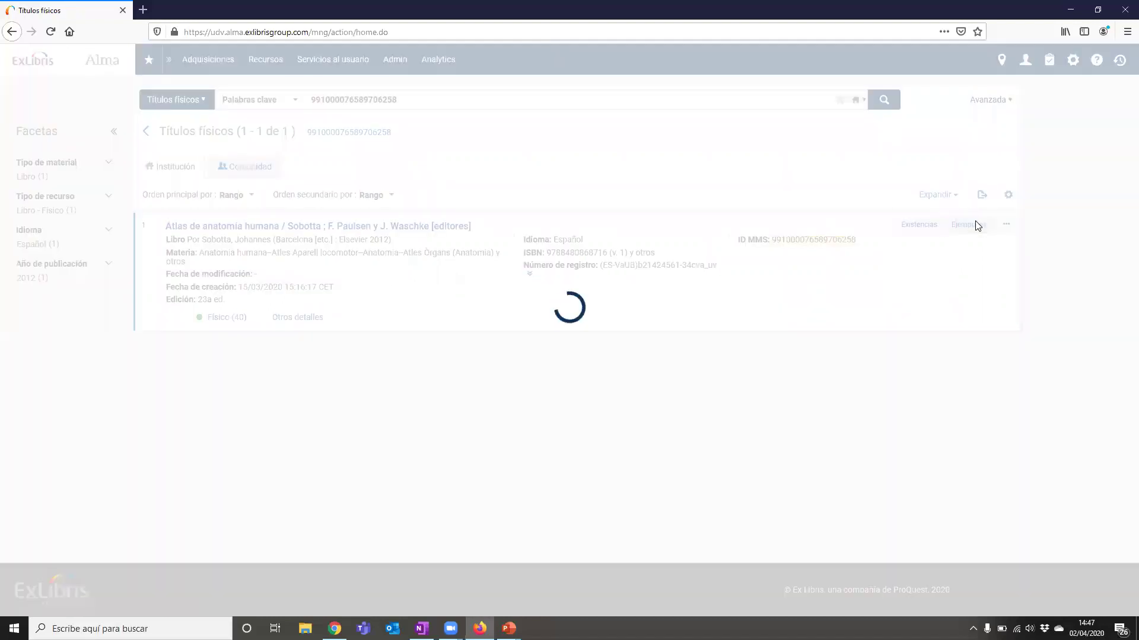
scroll(344, 363, down, 5)
scroll(492, 437, up, 5)
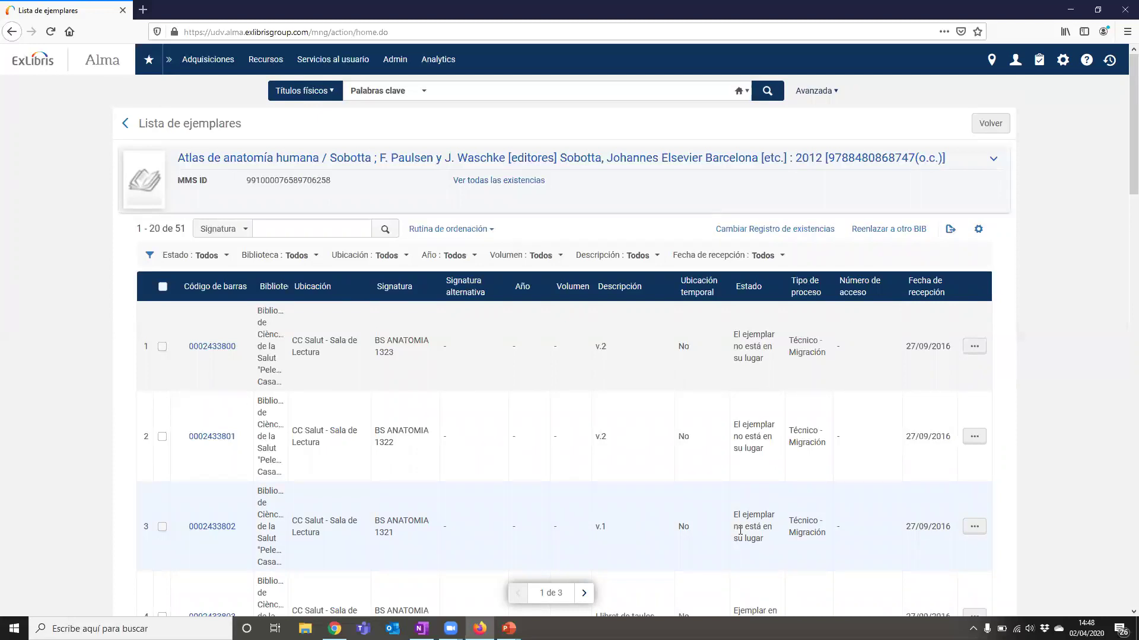
click(225, 255)
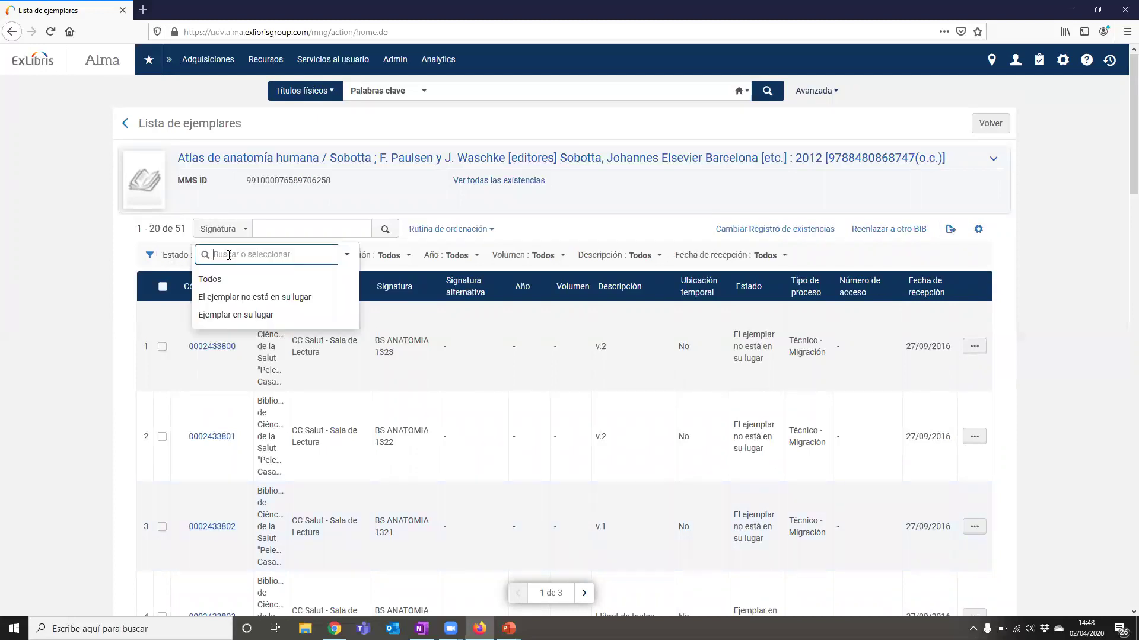
click(243, 315)
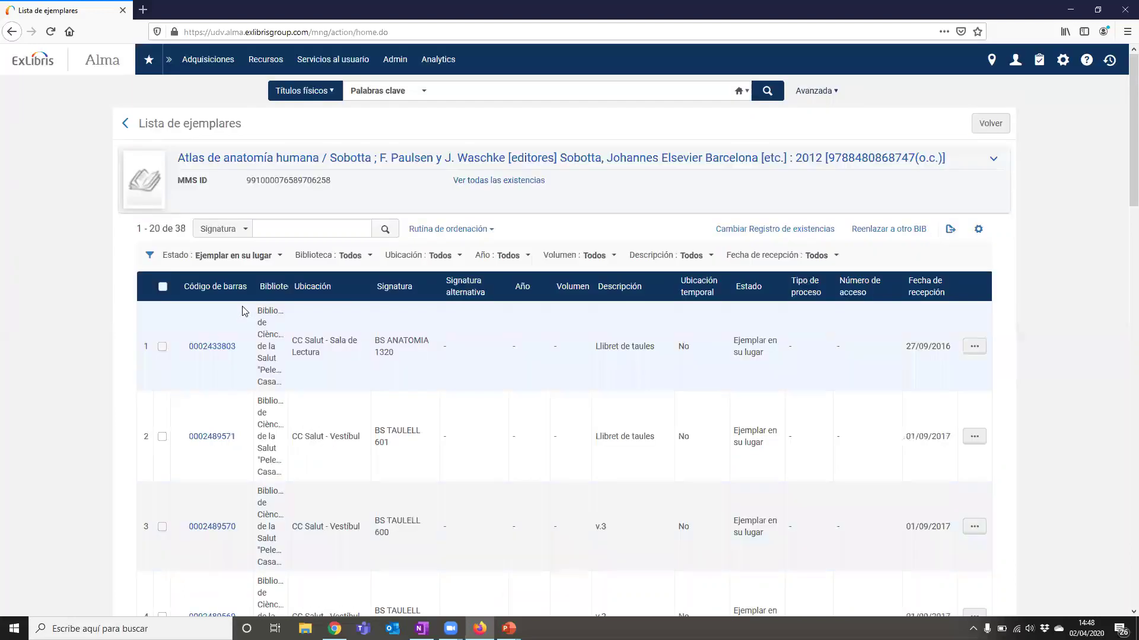
click(368, 254)
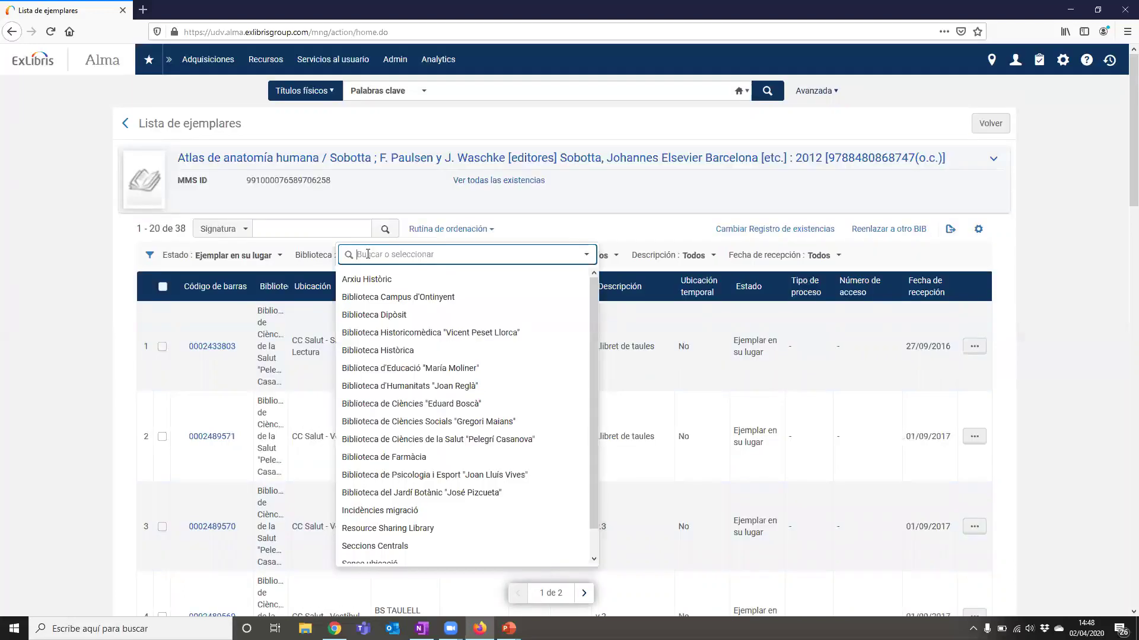
click(418, 442)
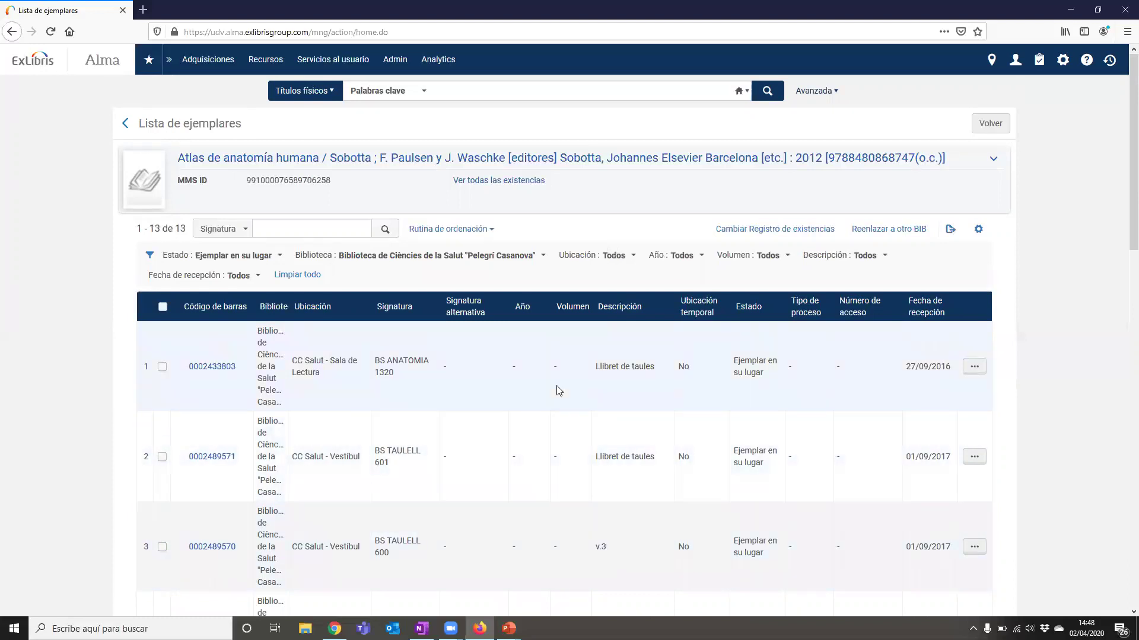
Step: Filter the items by description v.1, examine the matching copies, and return to the Alma home page
click(783, 255)
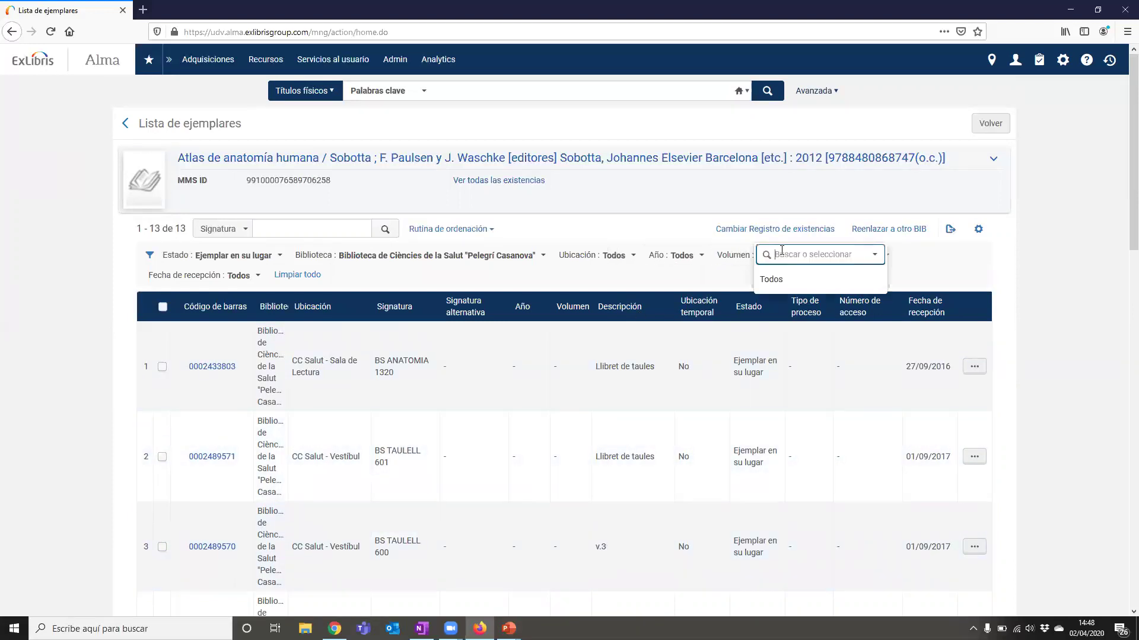
click(913, 255)
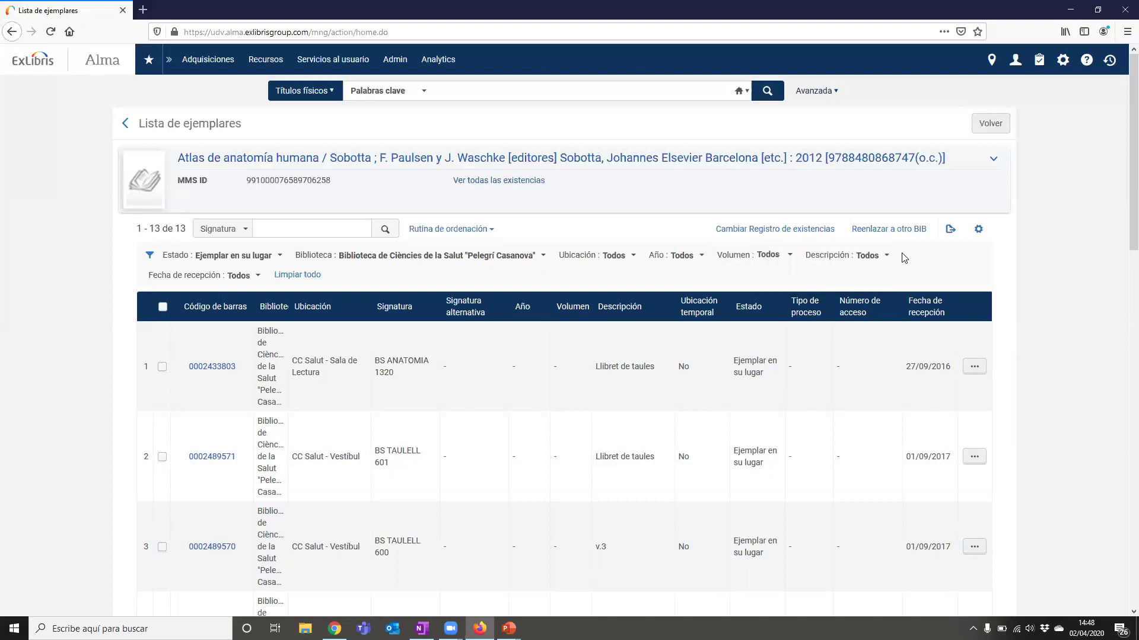
click(886, 254)
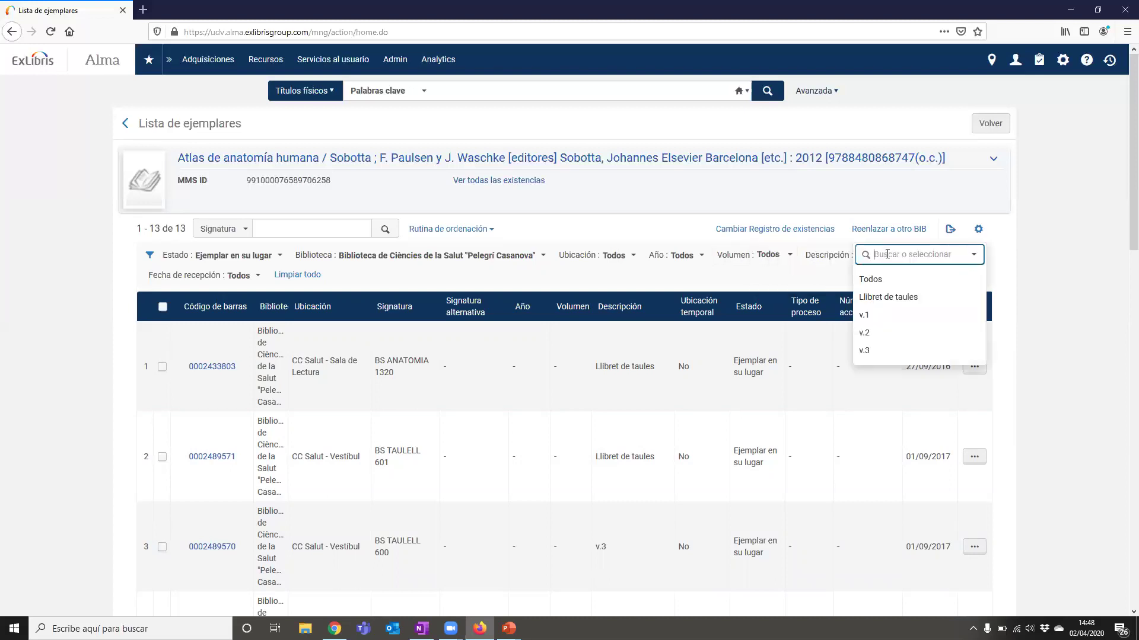
click(876, 316)
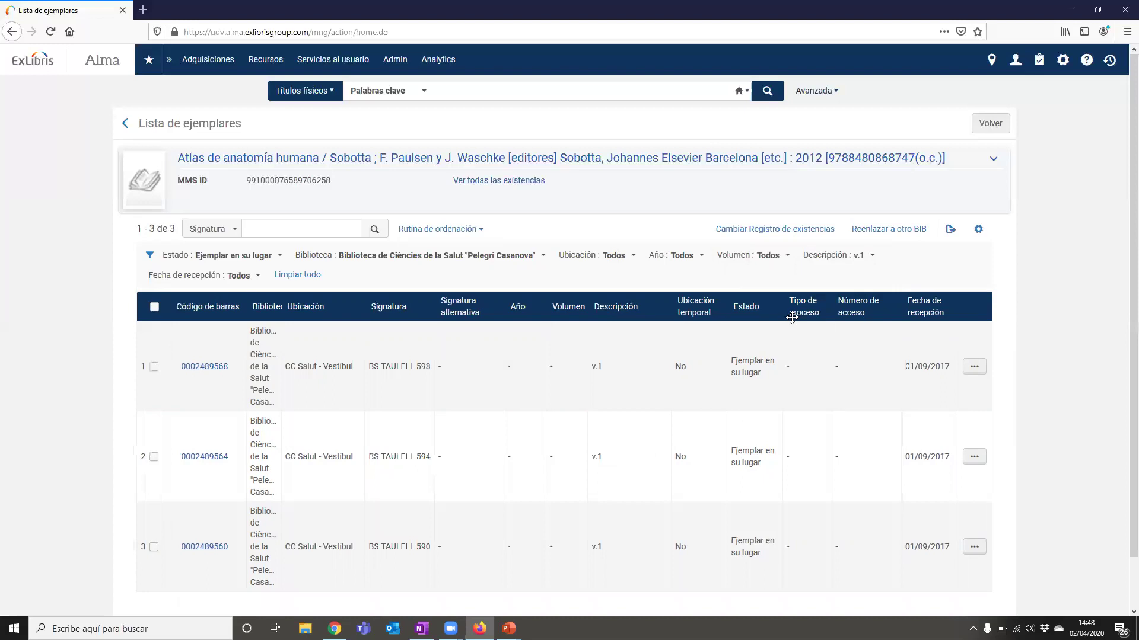
scroll(405, 366, down, 2)
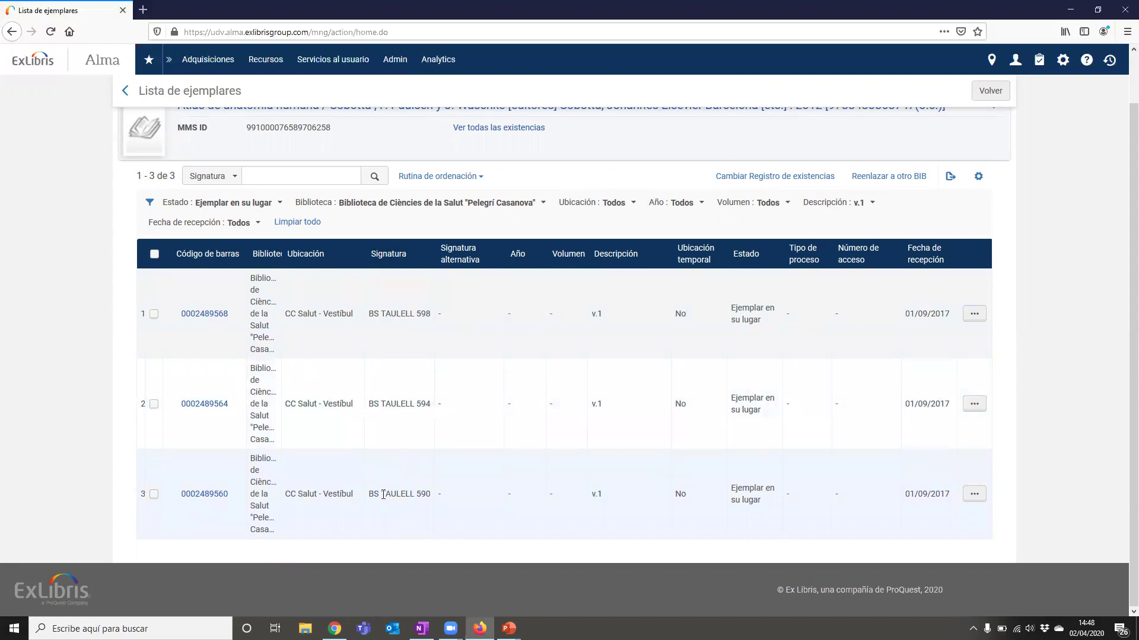
scroll(427, 407, up, 2)
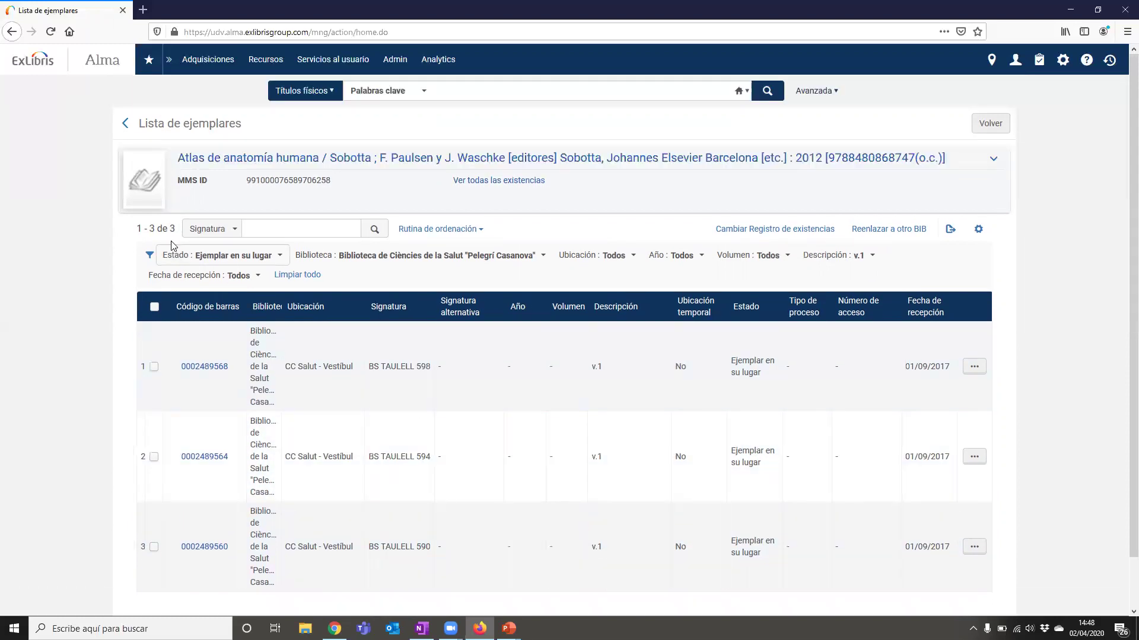
click(126, 123)
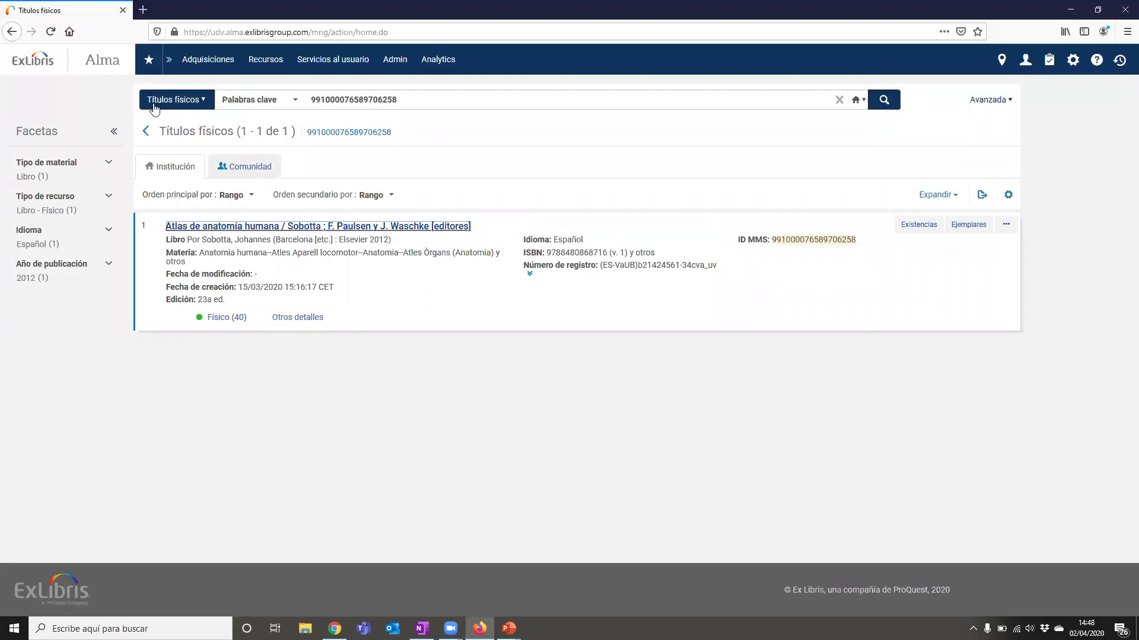
click(30, 64)
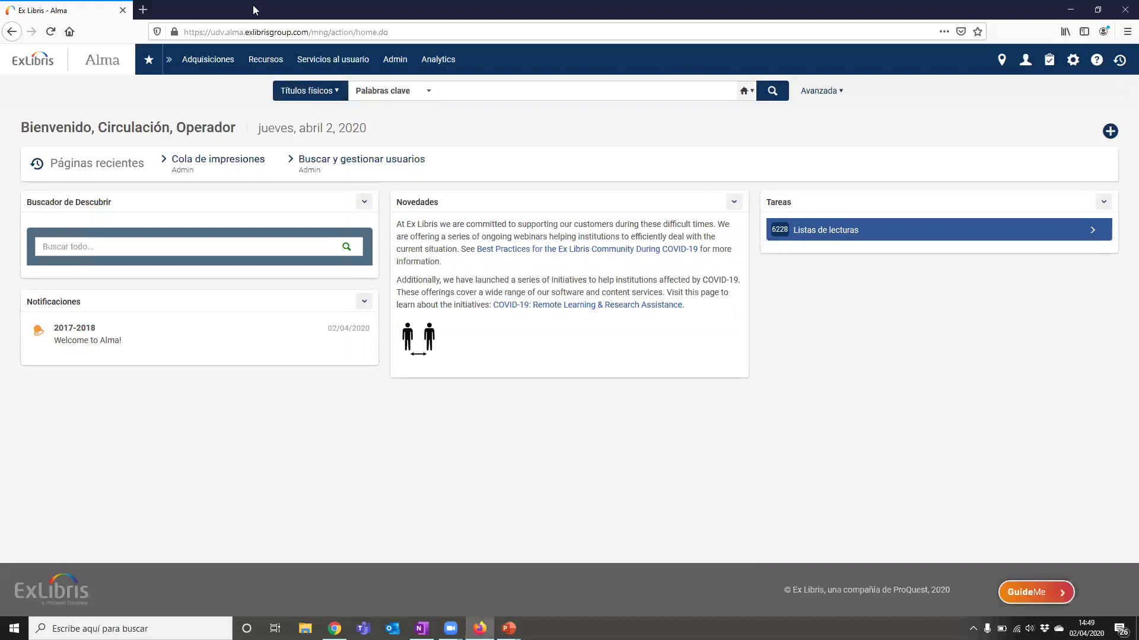
key(alt+Tab)
key(alt+Tab)
key(alt+Tab)
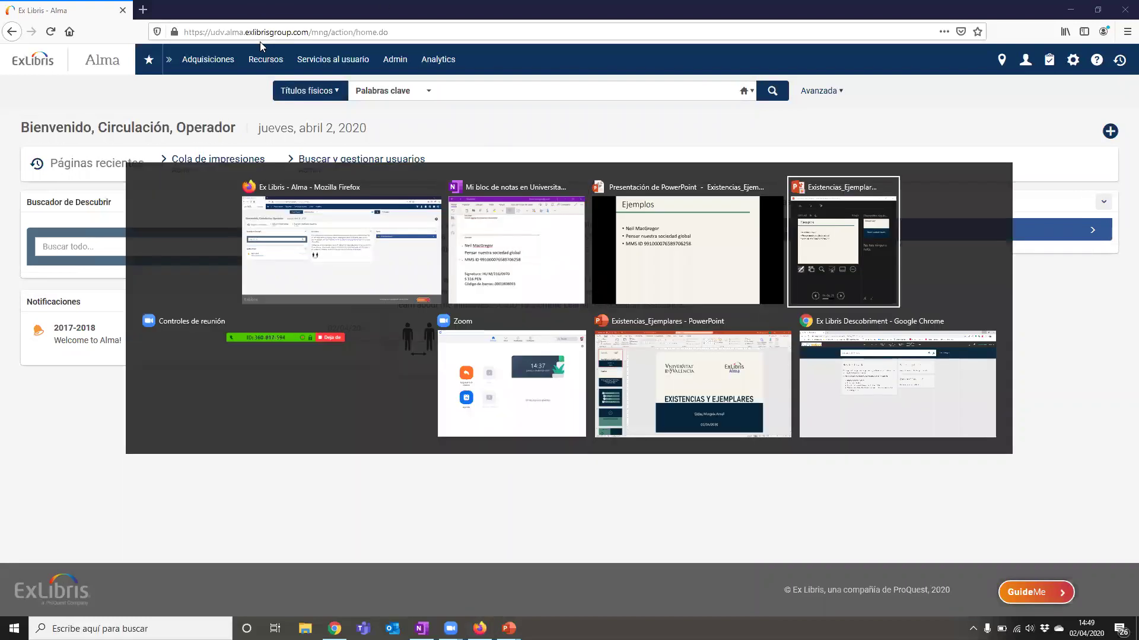
key(alt+Tab)
key(alt+Tab)
key(alt+Tab)
key(alt+Tab)
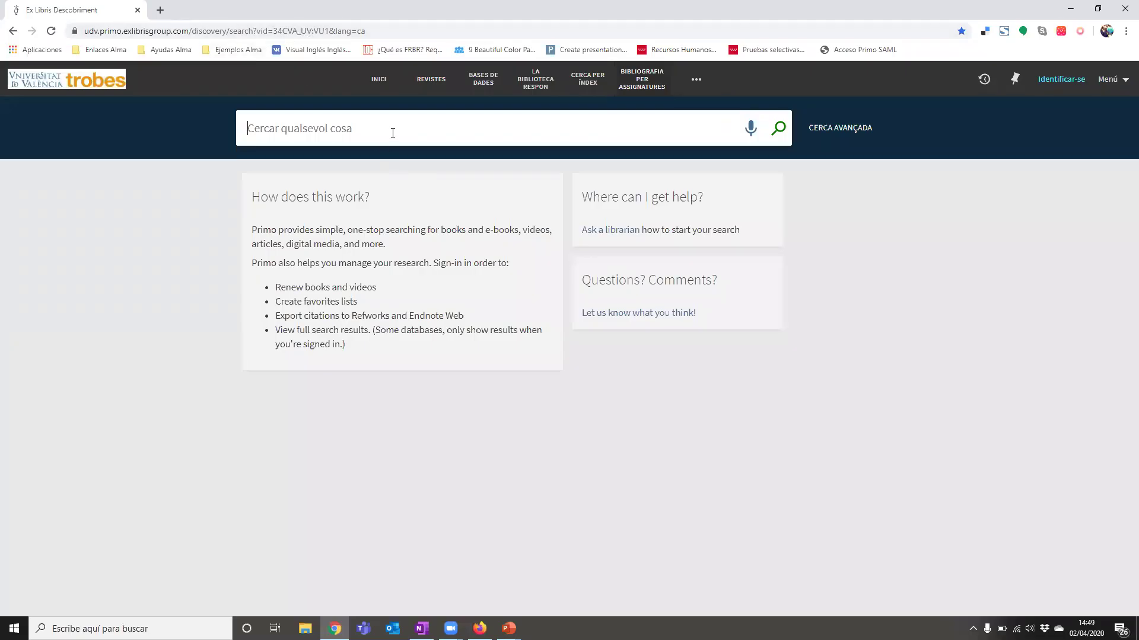
key(ctrl+v)
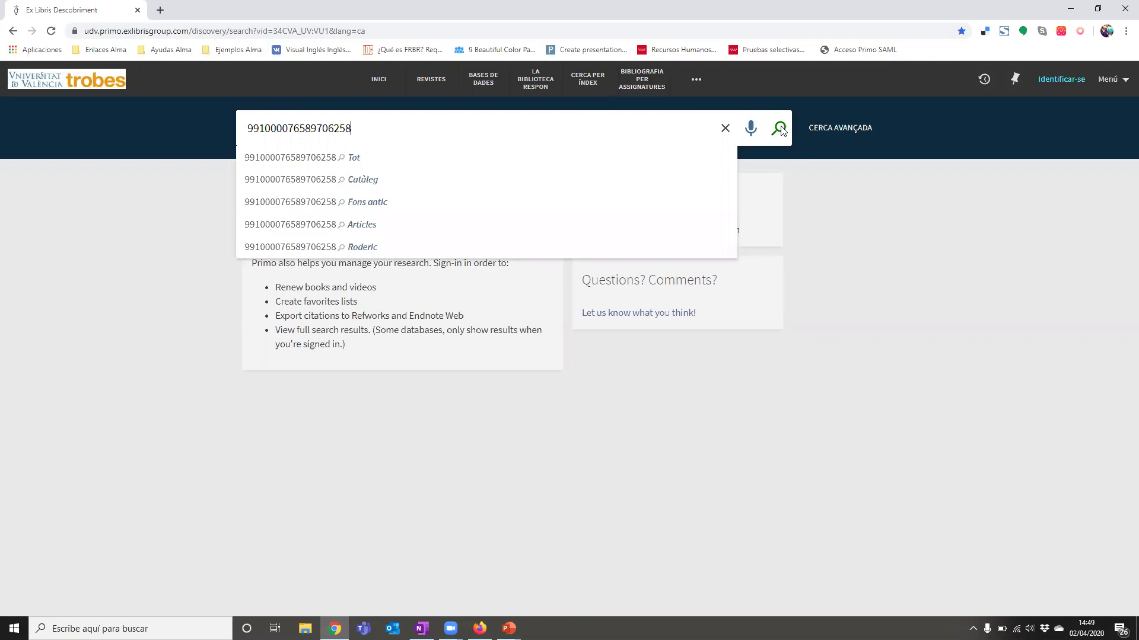
click(354, 158)
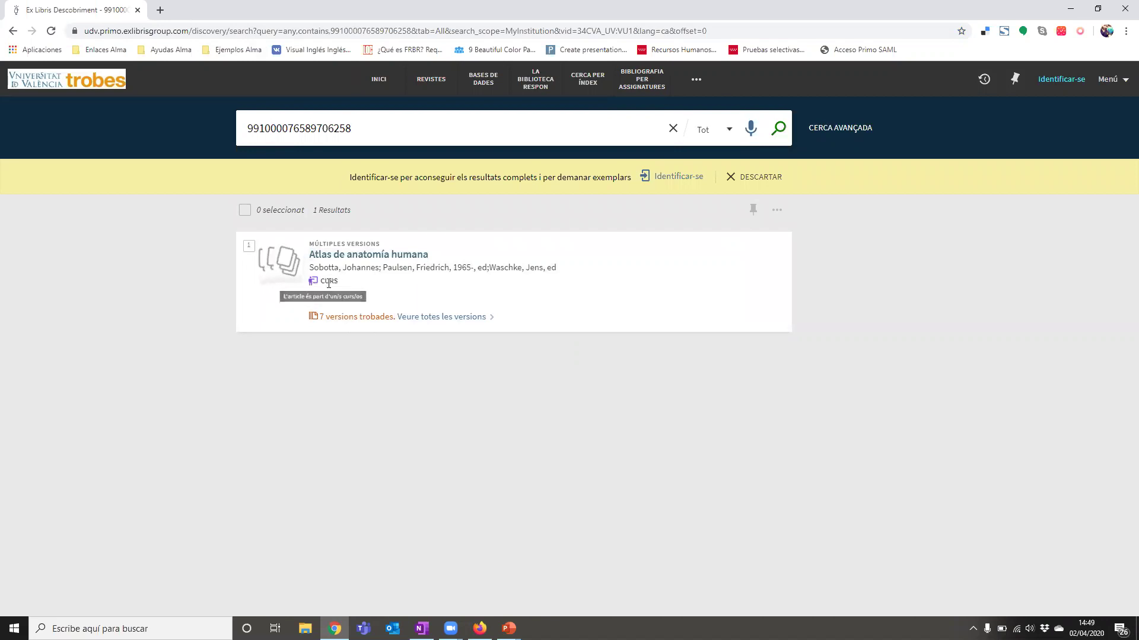
Step: List all versions of "Atlas de anatomía humana" and open the locations of the 2012 Elsevier 23rd edition
click(407, 318)
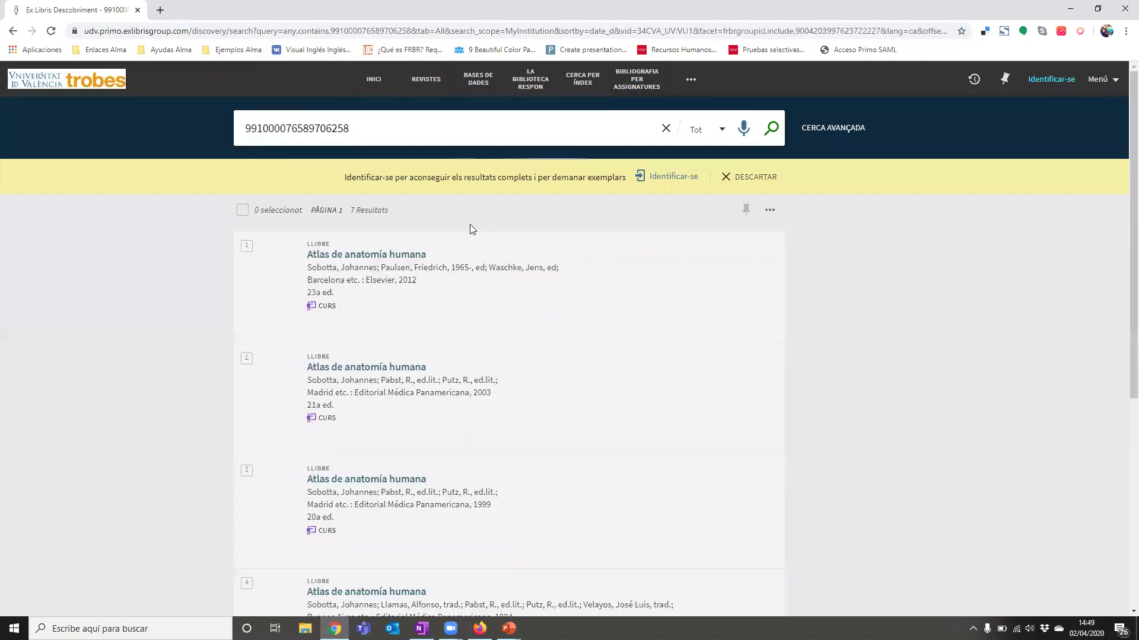
scroll(470, 224, down, 1)
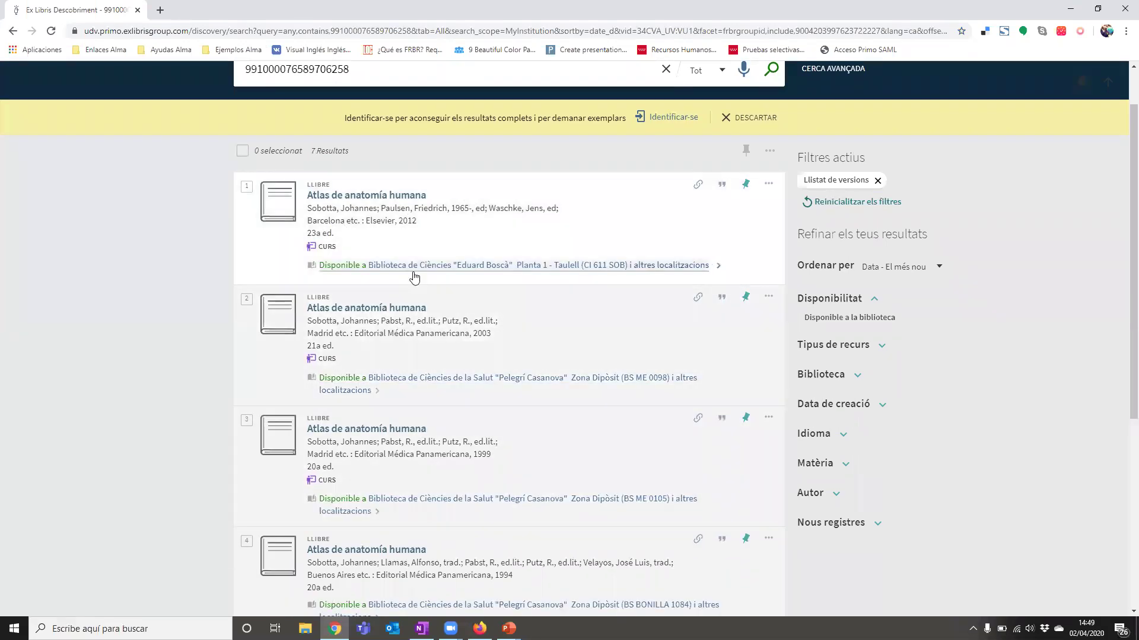
click(490, 268)
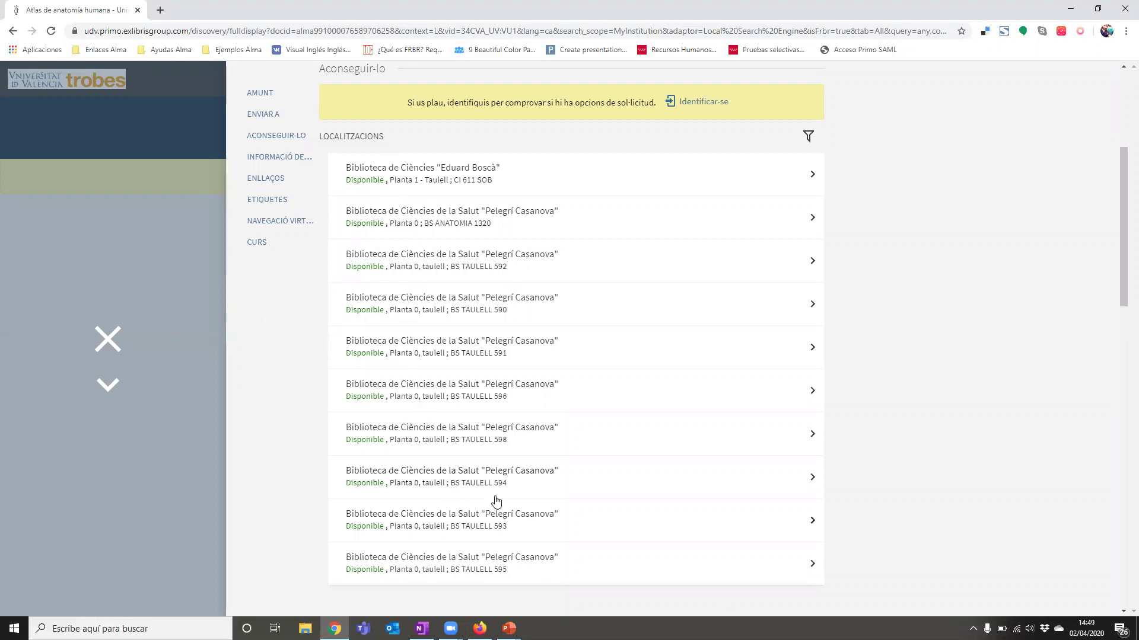
Step: View the items at Biblioteca de Ciències "Eduard Boscà" and at call number BS TAULELL 590, returning to the locations list after each
click(808, 172)
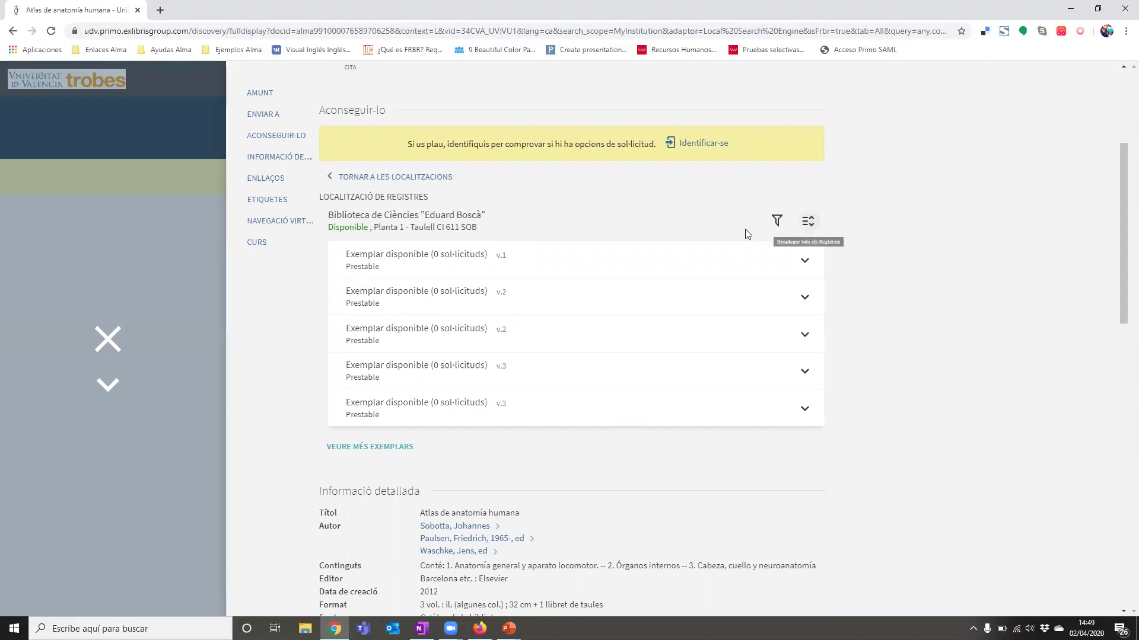
click(357, 179)
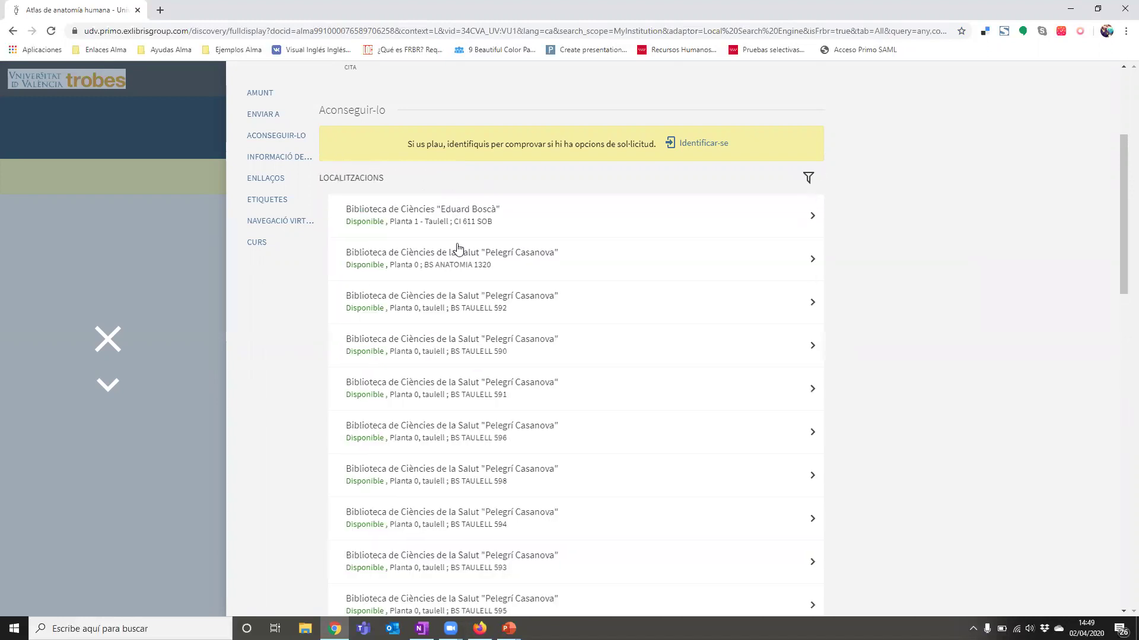
click(773, 344)
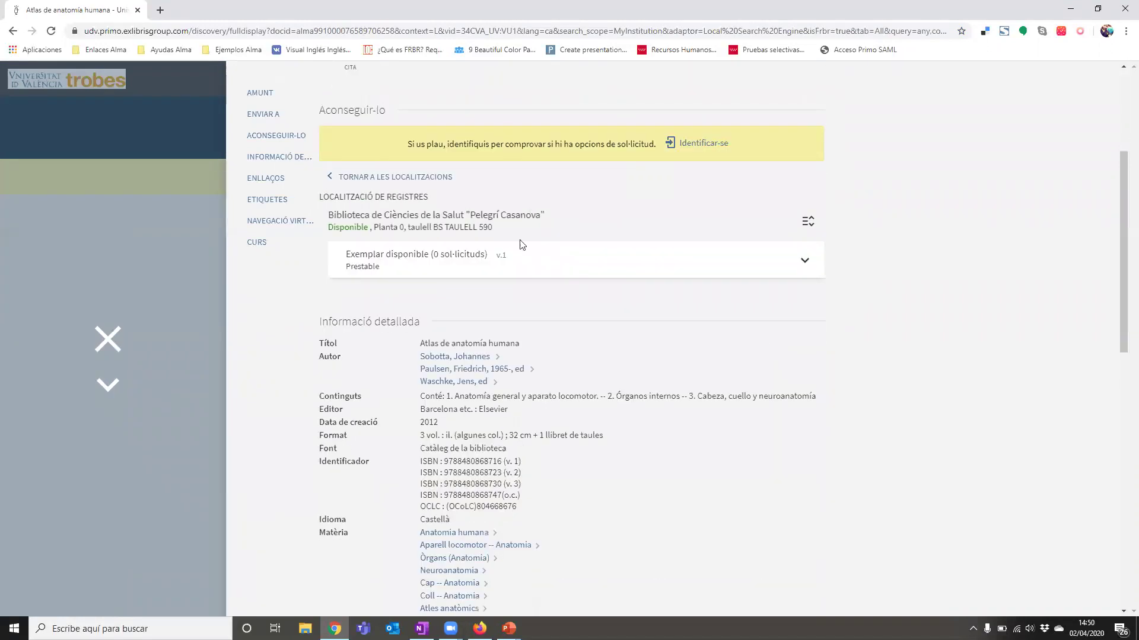
click(329, 179)
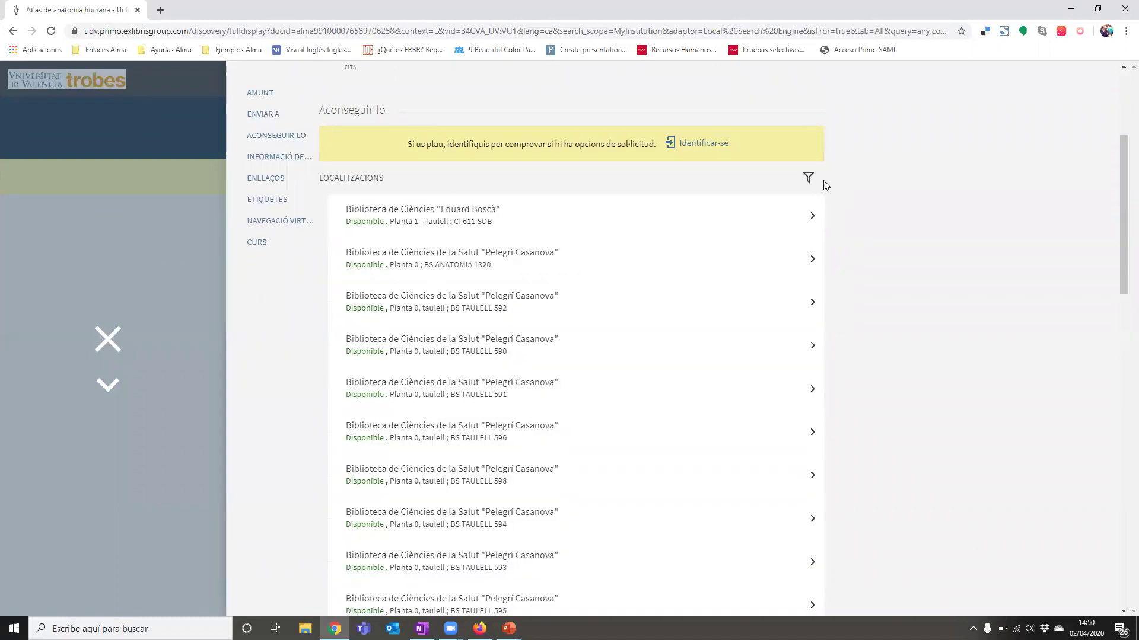
Step: Filter the title's locations by description v.1
click(809, 179)
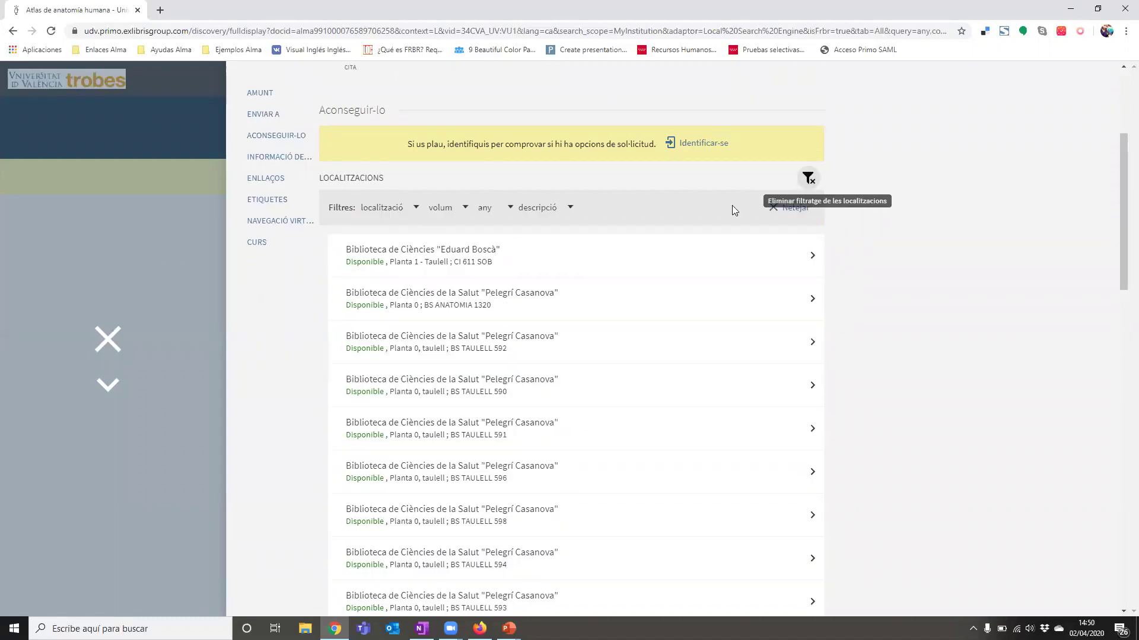
click(568, 207)
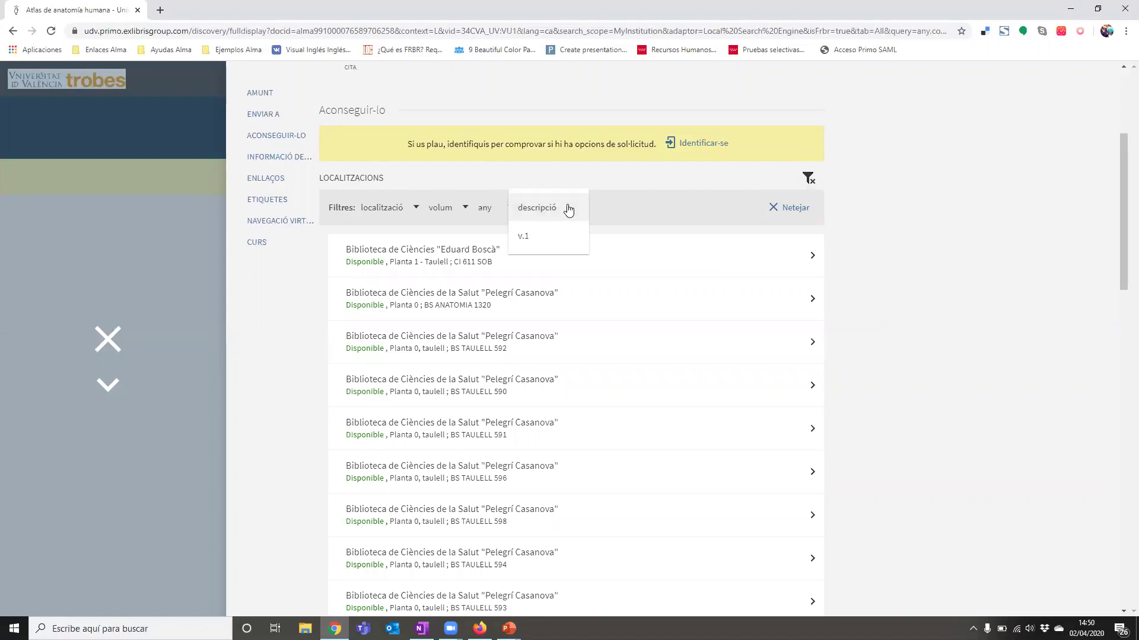
click(535, 241)
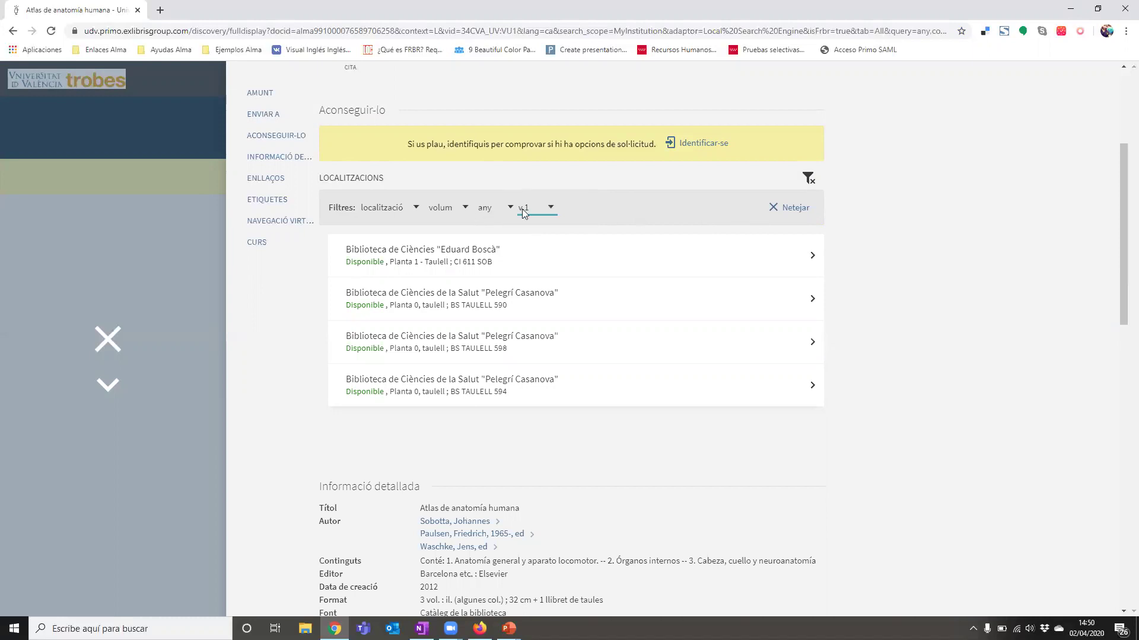
Step: Clear the location filters and filter the title's locations by description v.1 again
click(550, 211)
click(667, 210)
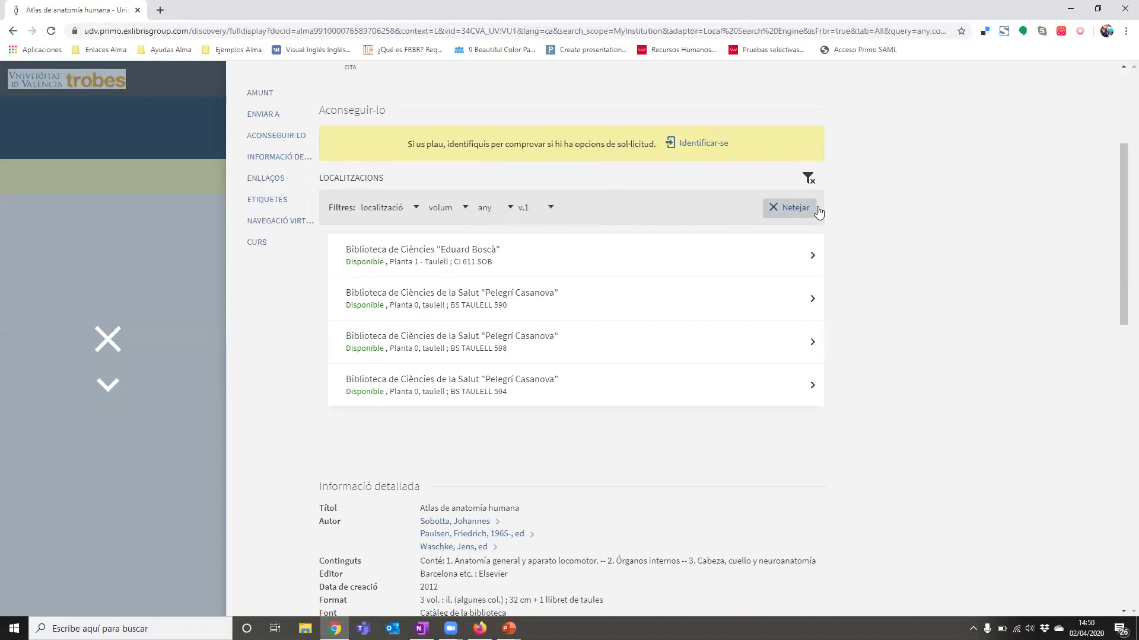
click(565, 209)
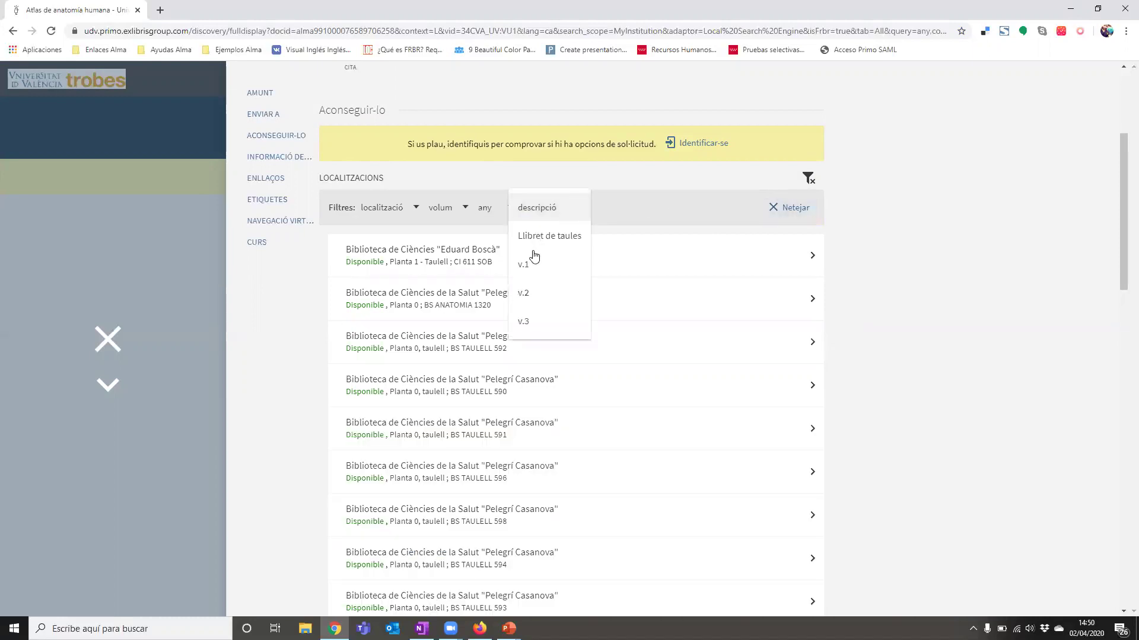
click(526, 267)
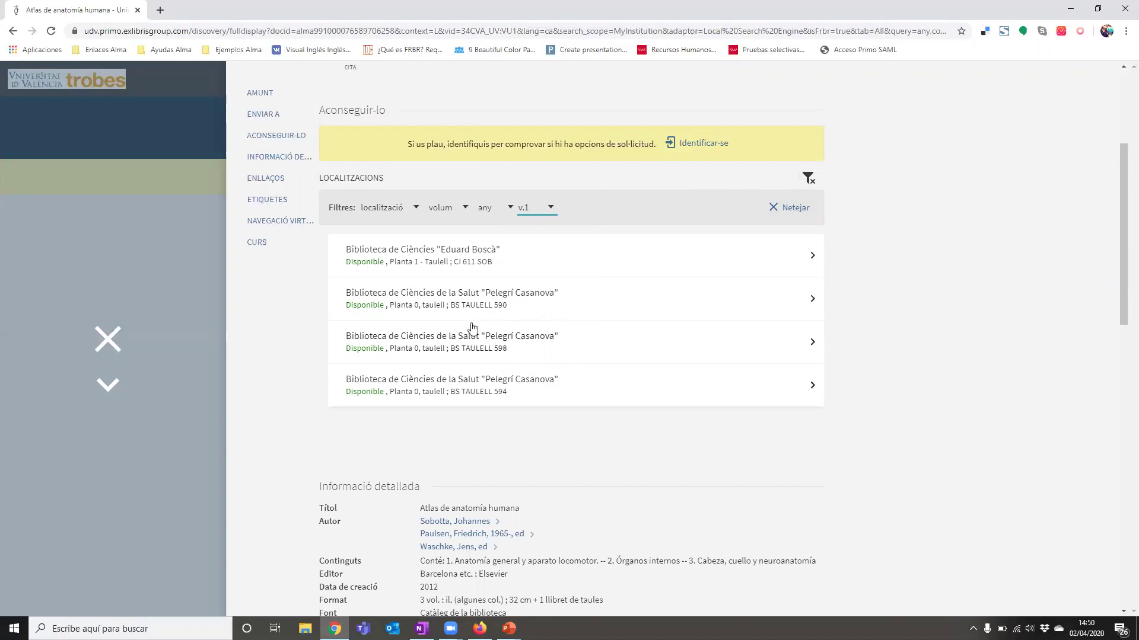
Step: Open the items at Biblioteca de Ciències de la Salut "Pelegrí Casanova" with call number BS TAULELL 590
click(464, 341)
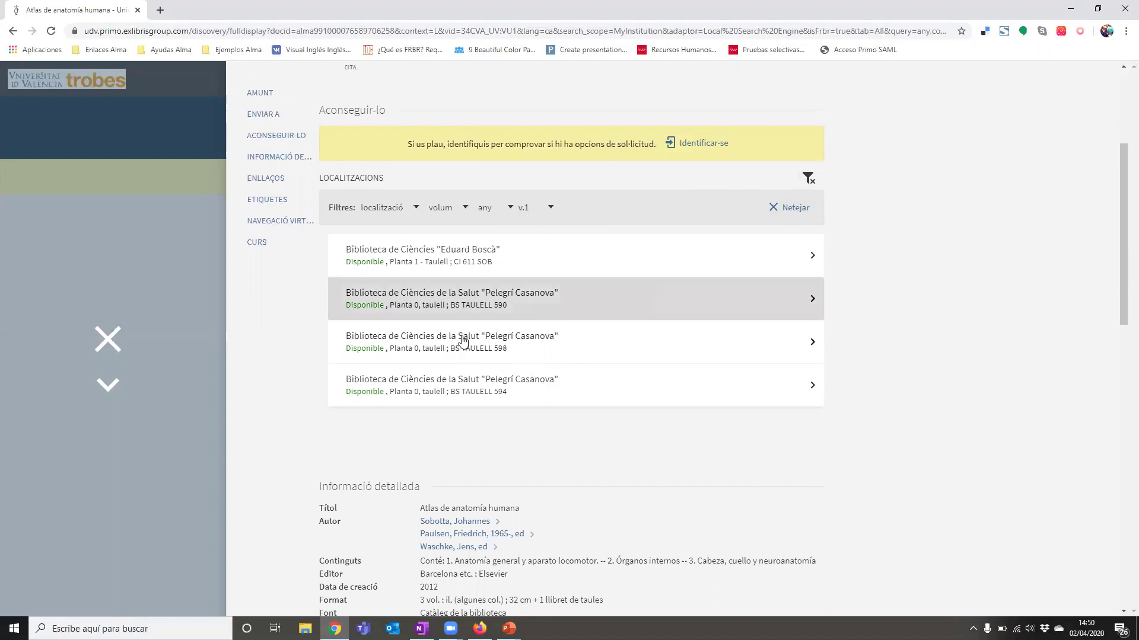
click(533, 297)
click(518, 306)
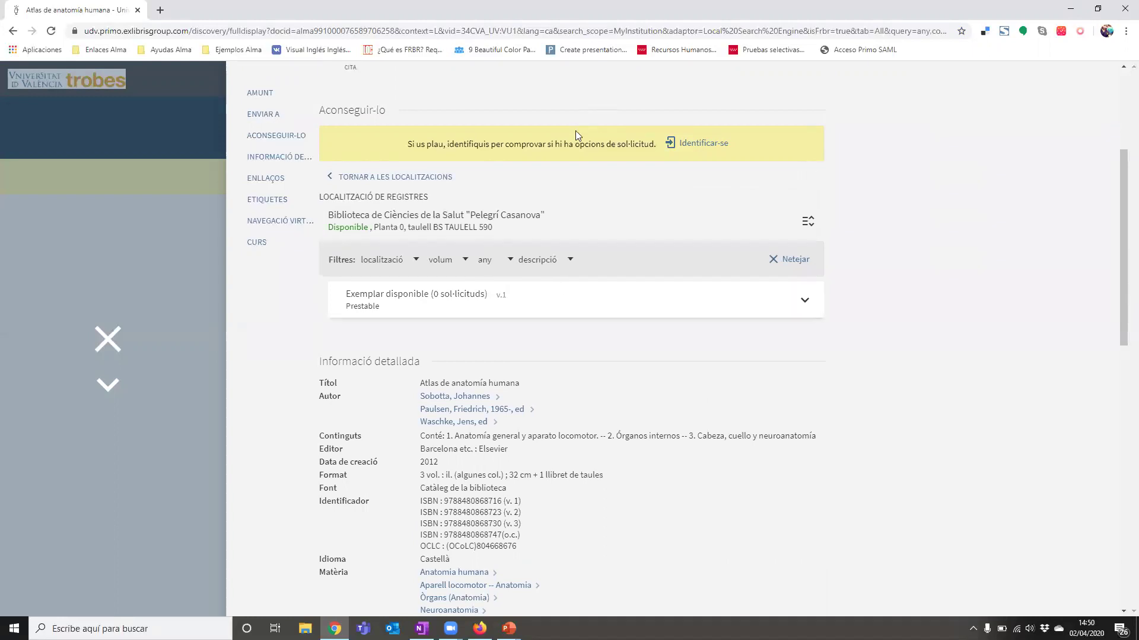
Step: Switch to the PowerPoint slideshow and advance to the "Elementos clave" slide
key(alt+Tab)
key(alt+Tab)
key(alt+Tab)
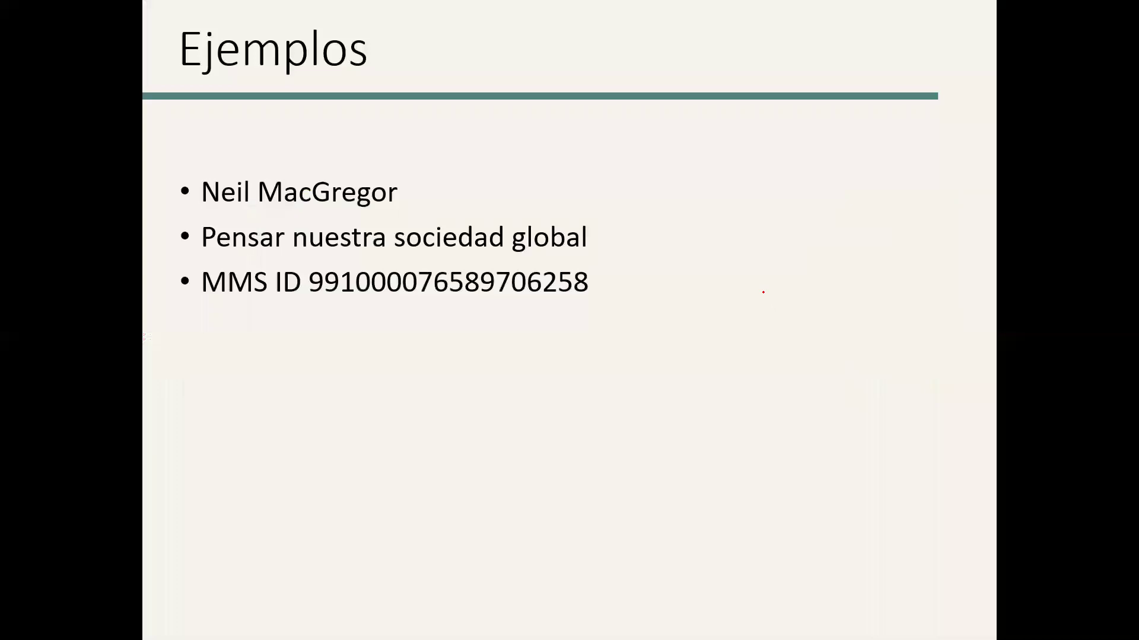
key(Right)
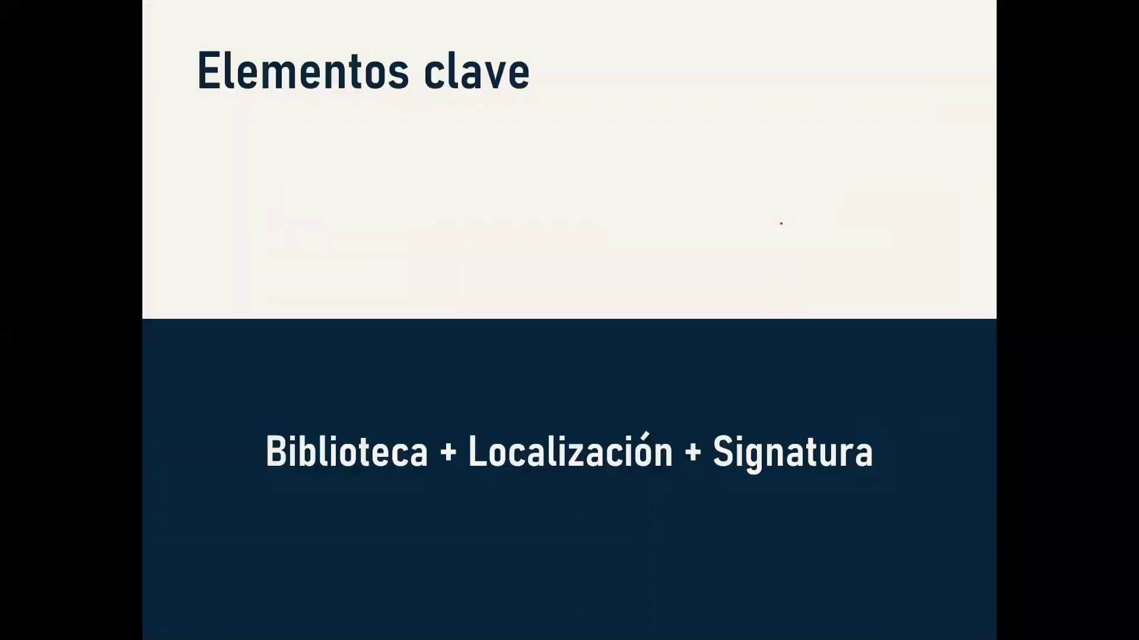
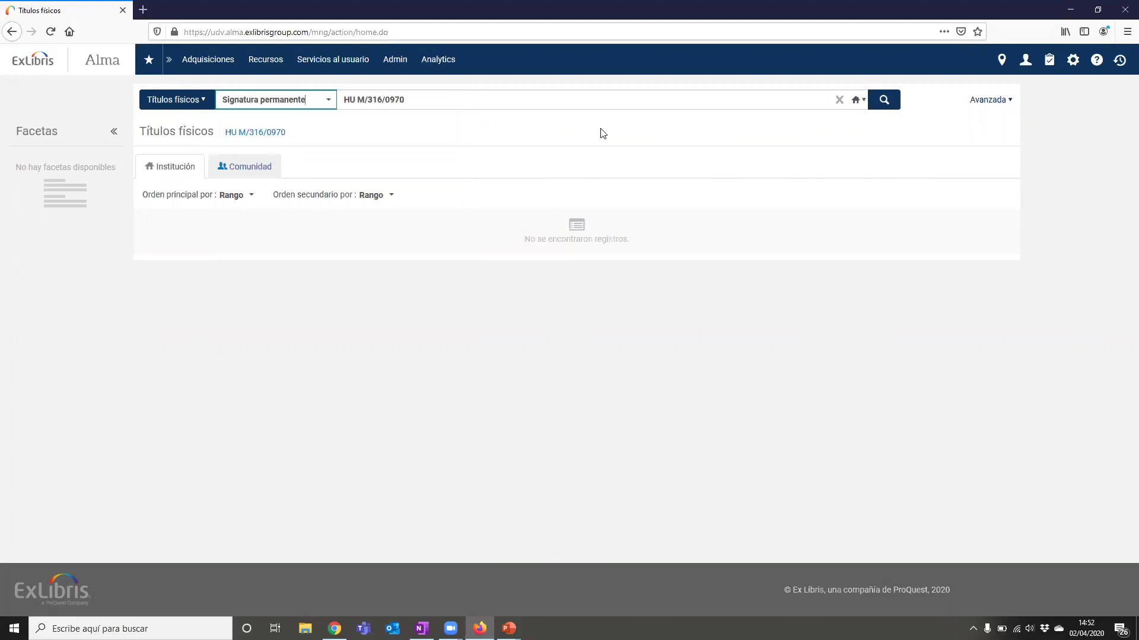
Step: Search physical titles in Alma by permanent call number HU M/316/0970 and expand the found title's holdings
click(883, 107)
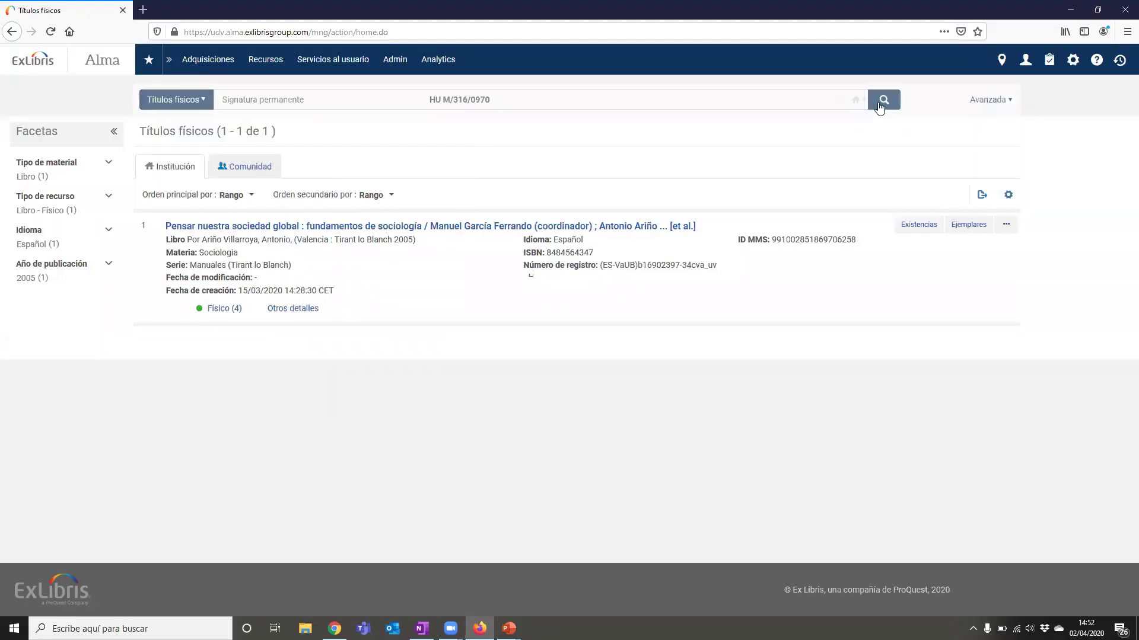
click(173, 306)
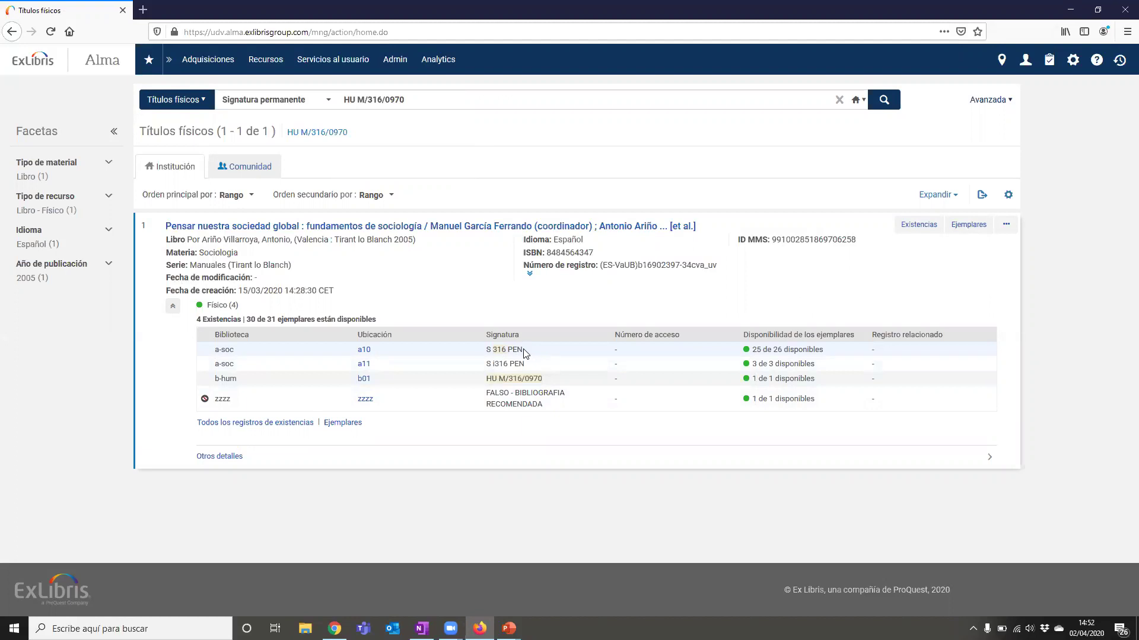
Step: Copy the call number S 316 PEN from the a10 holding and search physical titles by that permanent call number
drag(503, 350, 487, 355)
key(ctrl+c)
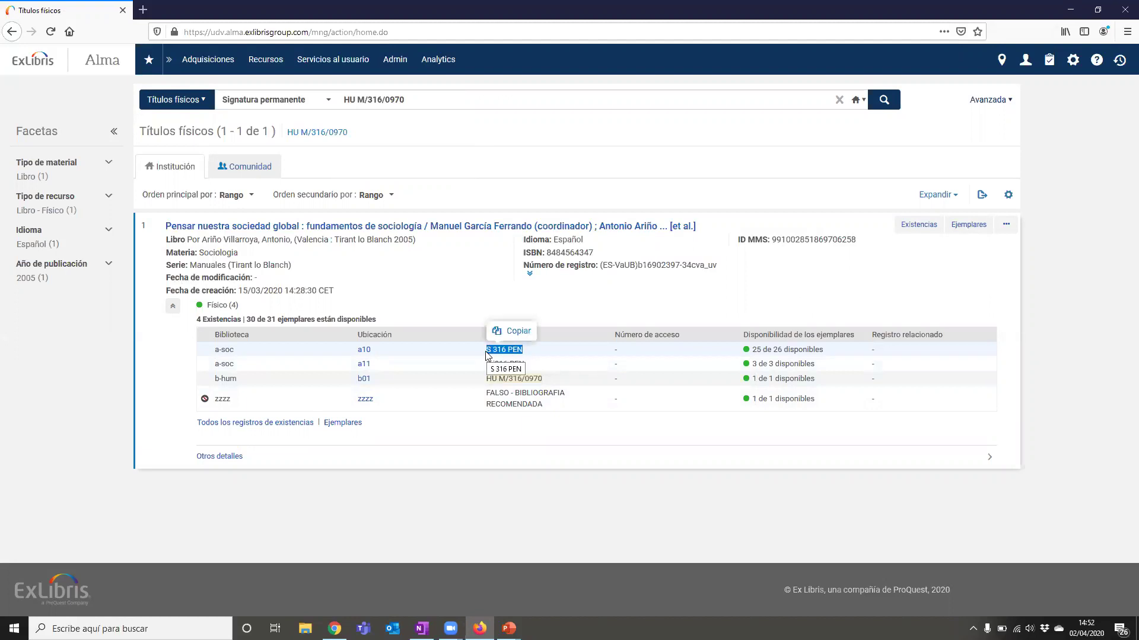
click(515, 332)
click(416, 97)
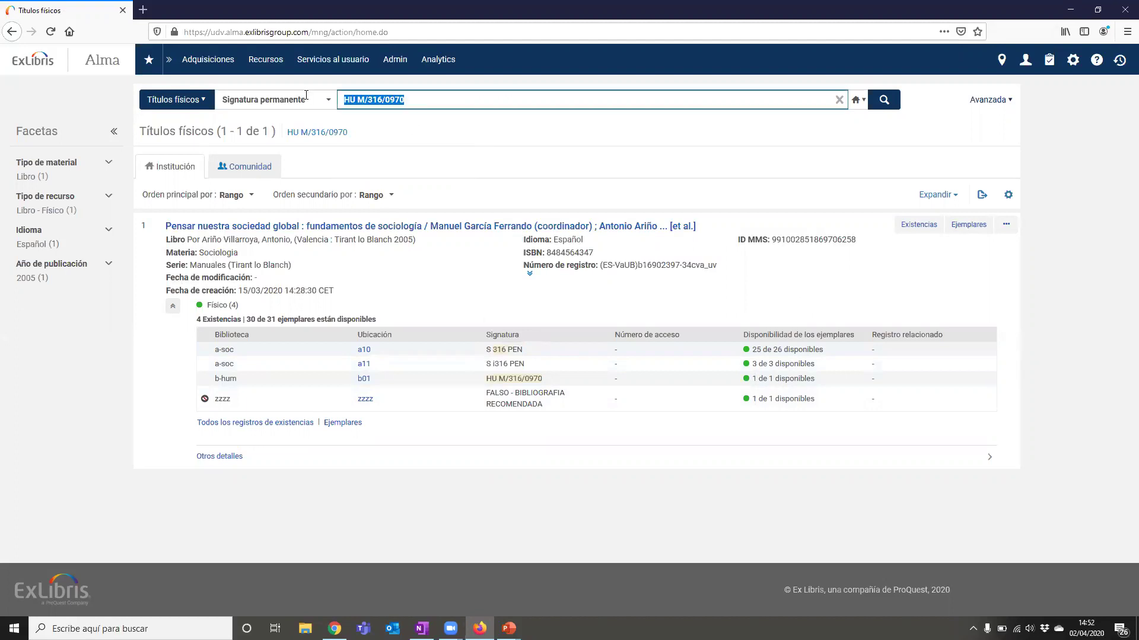
key(ctrl+v)
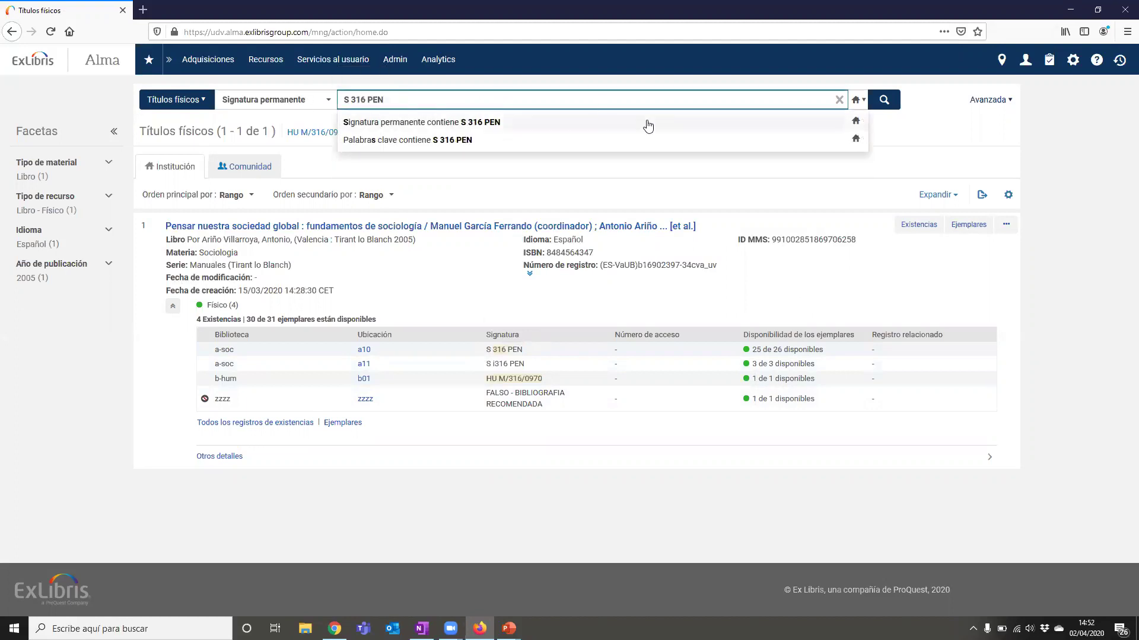
click(527, 122)
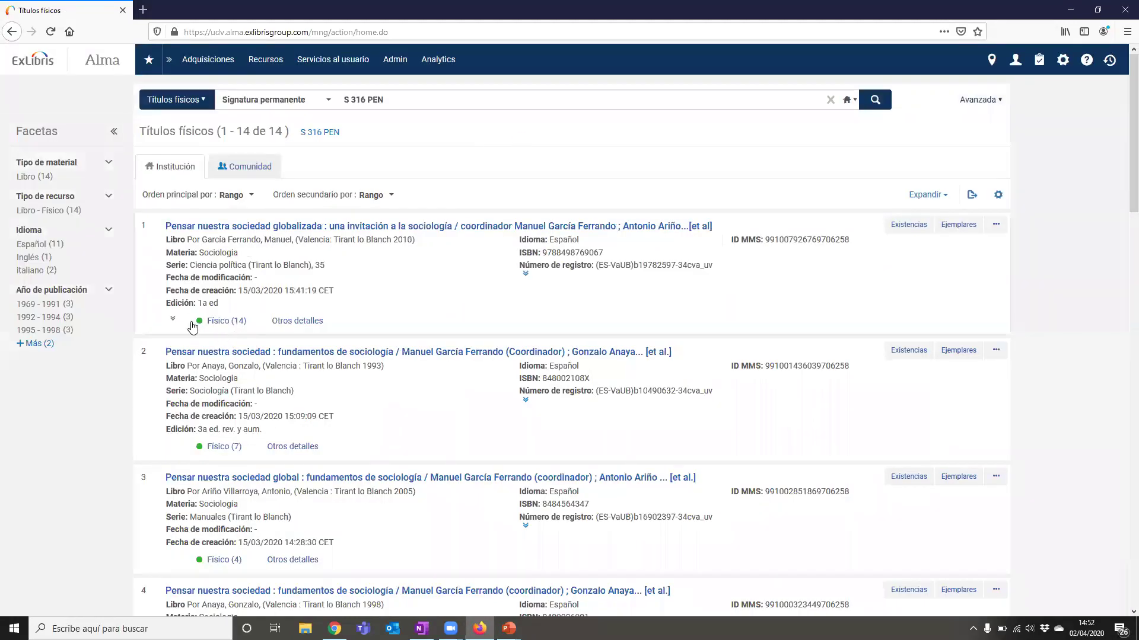
Step: Expand the holdings of the first and sixth results to compare their call numbers with S 316 PEN
click(173, 321)
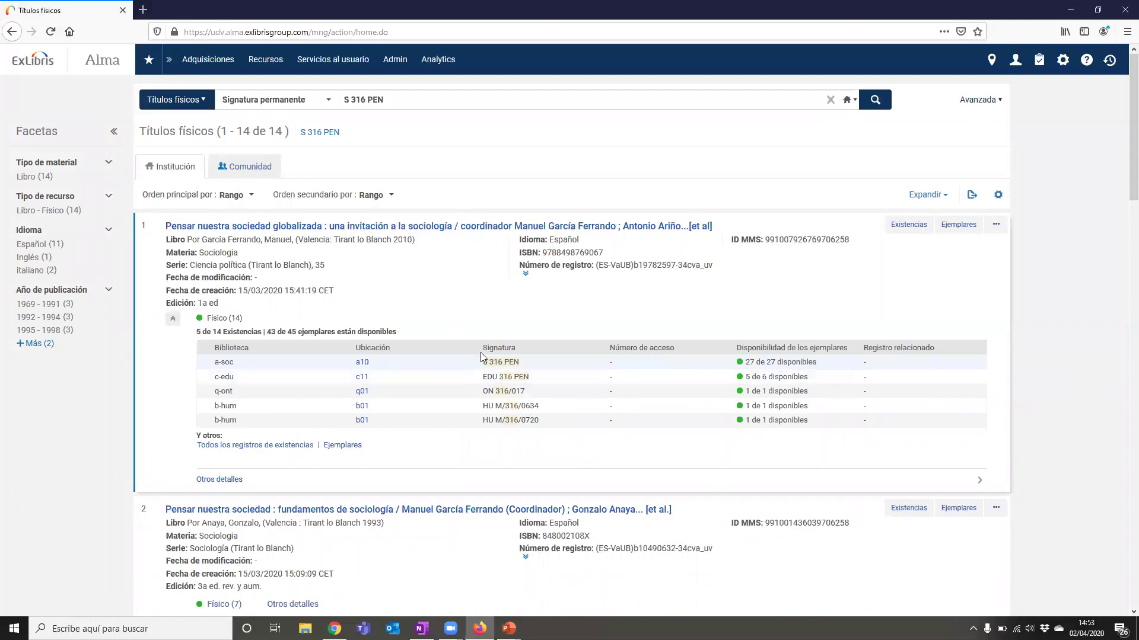
scroll(484, 348, down, 8)
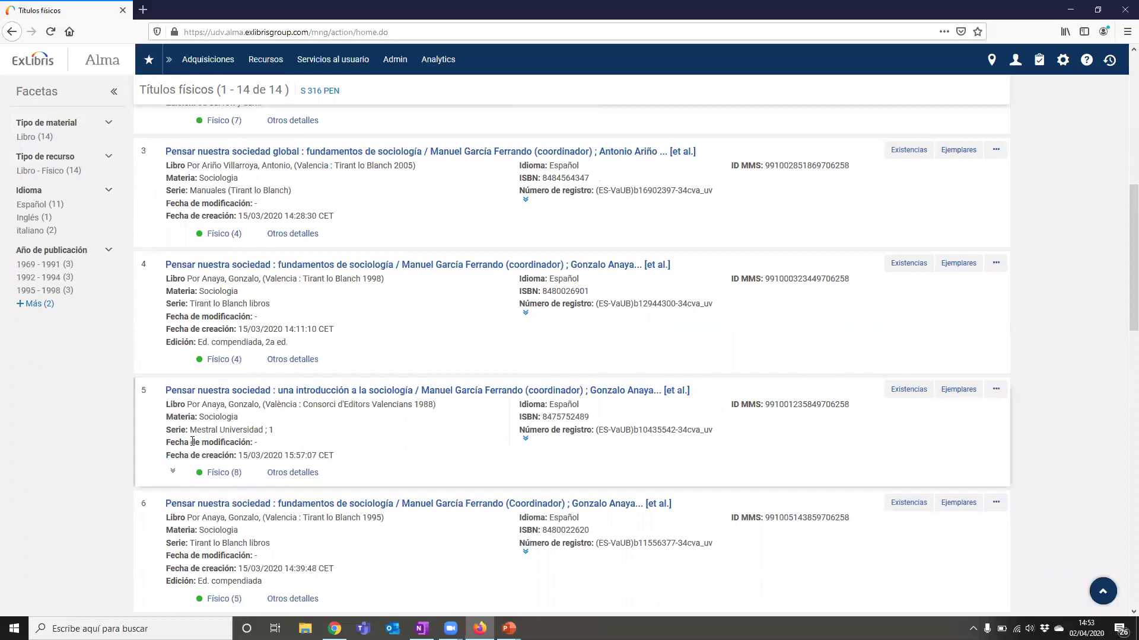
scroll(193, 442, down, 3)
click(173, 415)
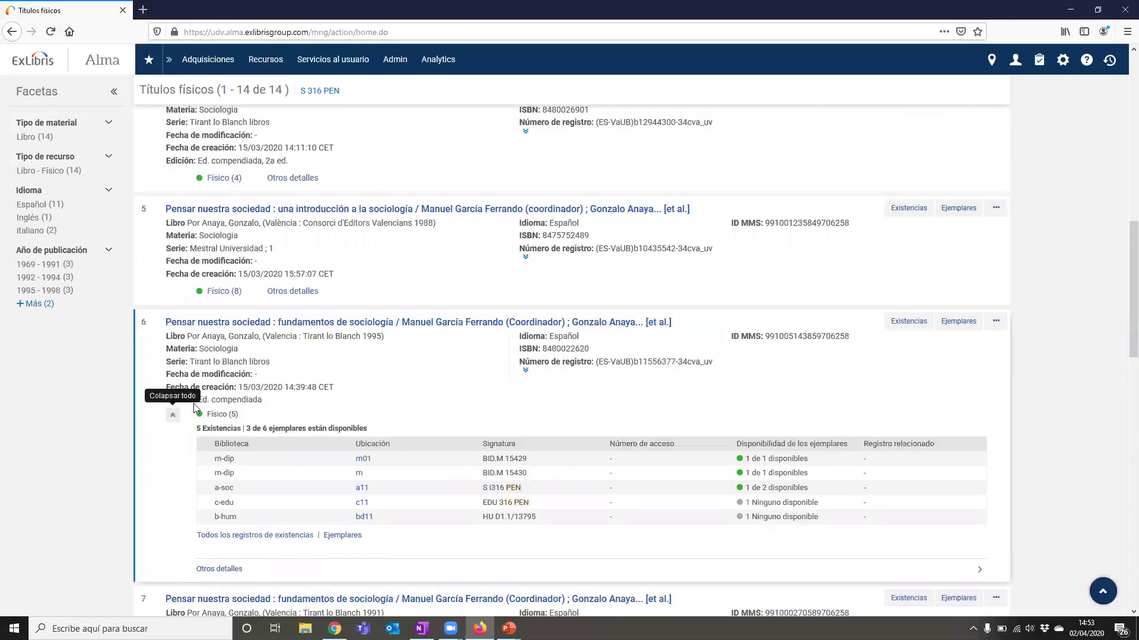
scroll(193, 404, down, 1)
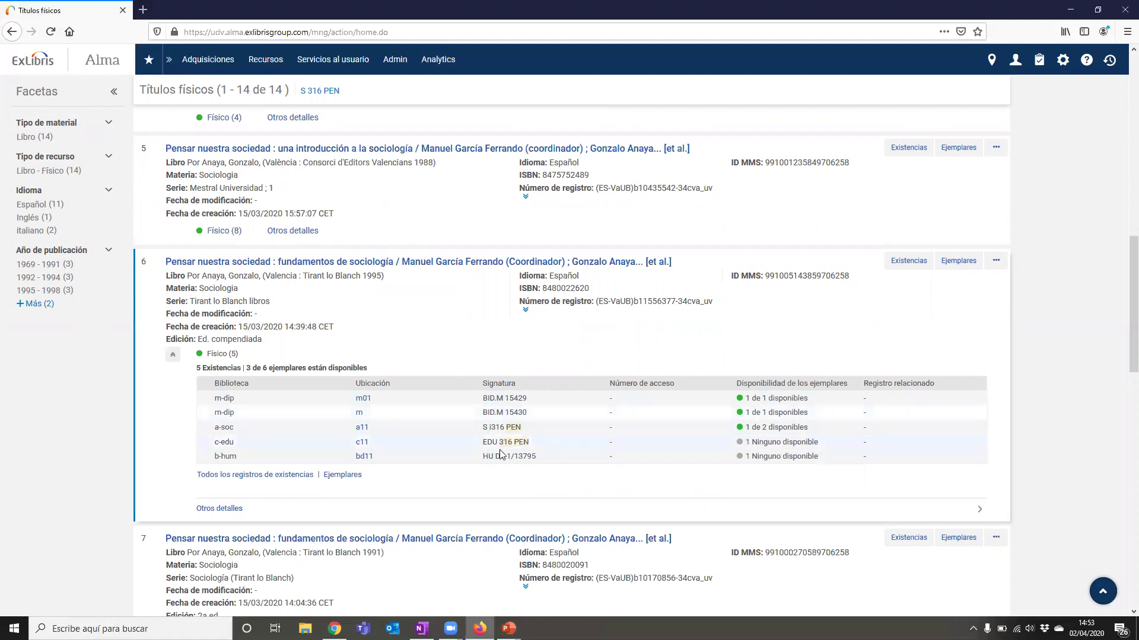
scroll(533, 415, up, 1)
scroll(534, 415, up, 5)
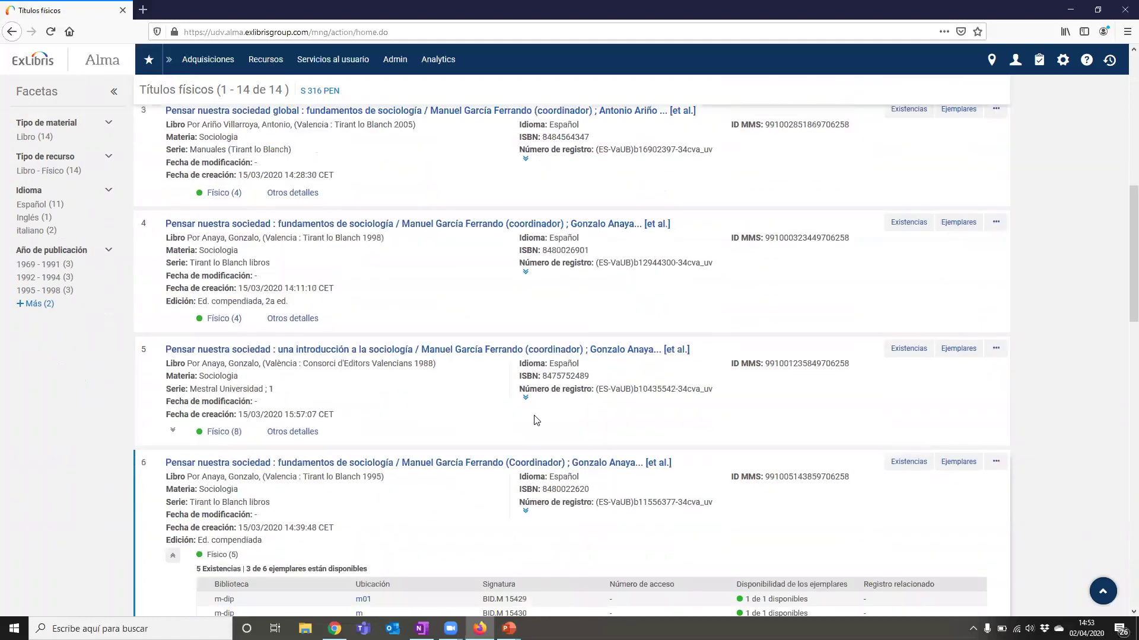
scroll(534, 415, down, 2)
Step: Look up the example barcode on the "Buscar un registro de ejemplar" slide in PowerPoint and return to Alma
key(alt+Tab)
key(alt+Tab)
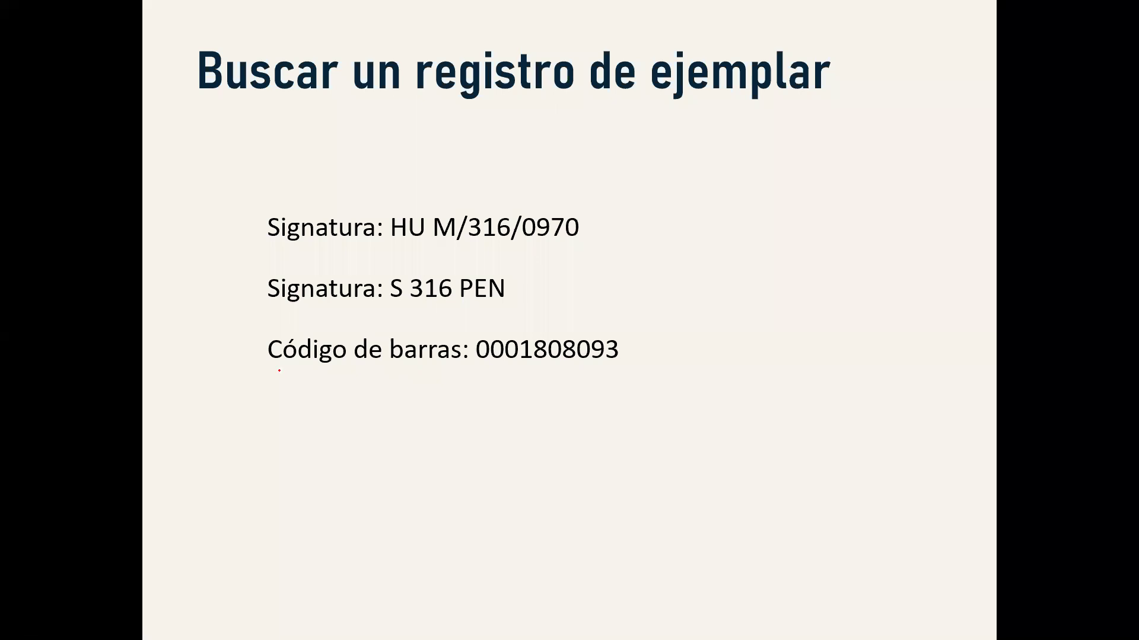
drag(476, 368, 614, 368)
key(alt+Tab)
key(alt+Tab)
key(alt+shift+Tab)
key(alt+Tab)
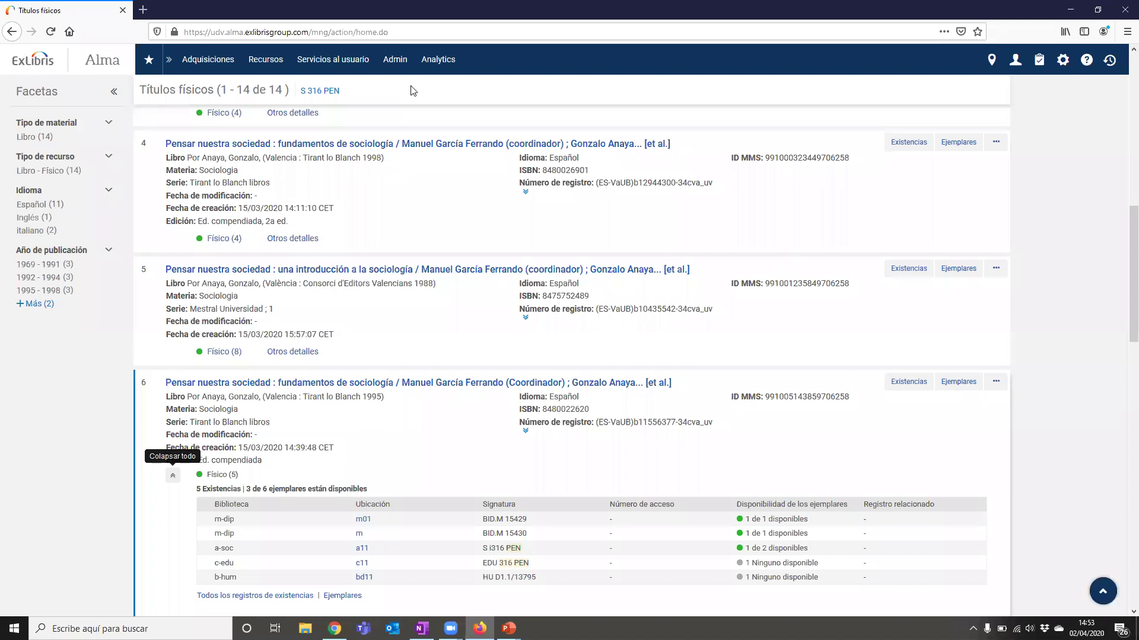
scroll(456, 149, up, 10)
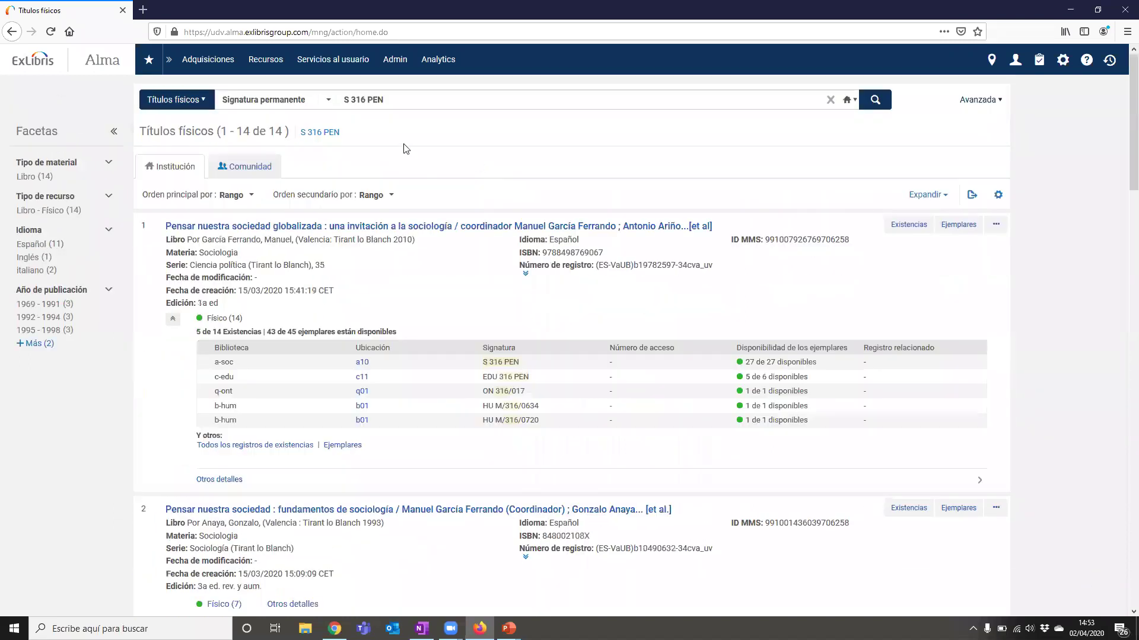
click(332, 99)
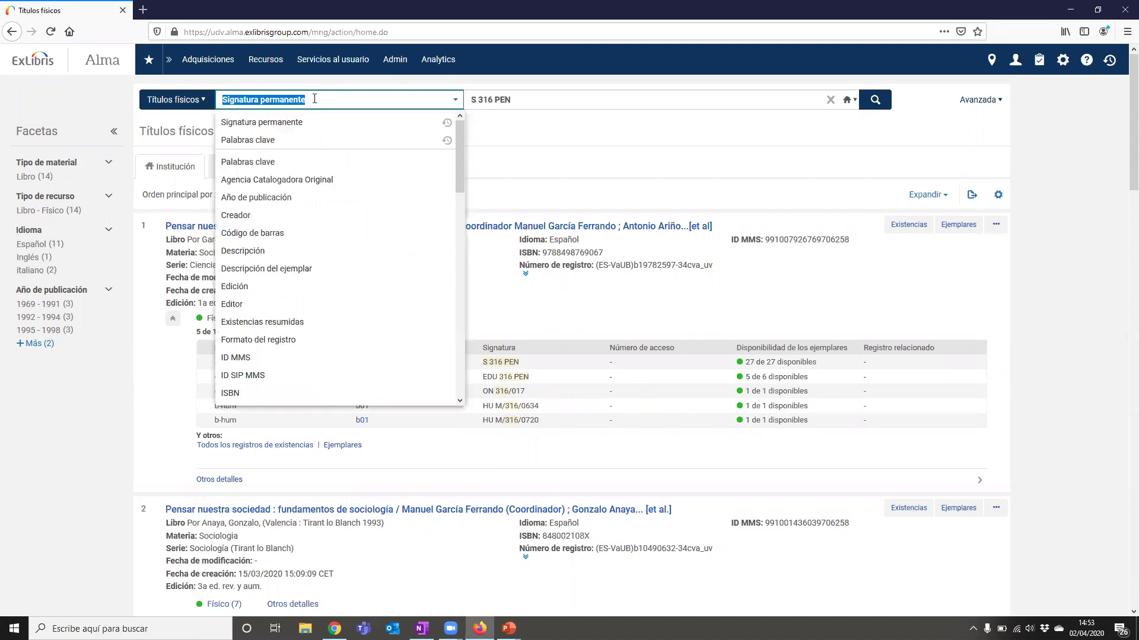
click(273, 234)
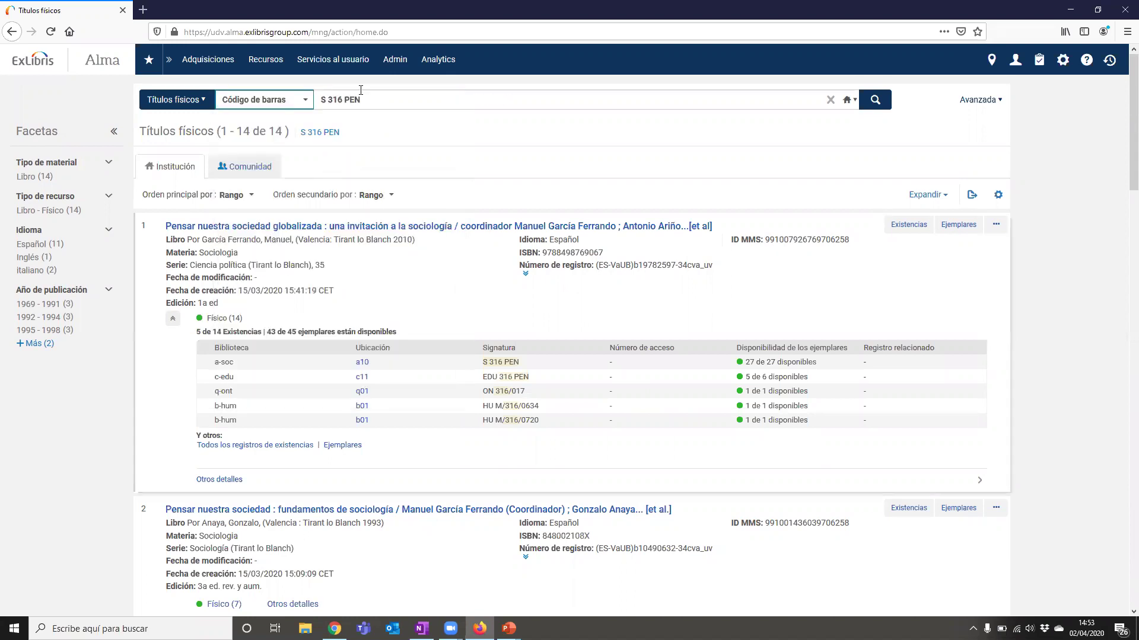
triple_click(365, 100)
text(0001808093)
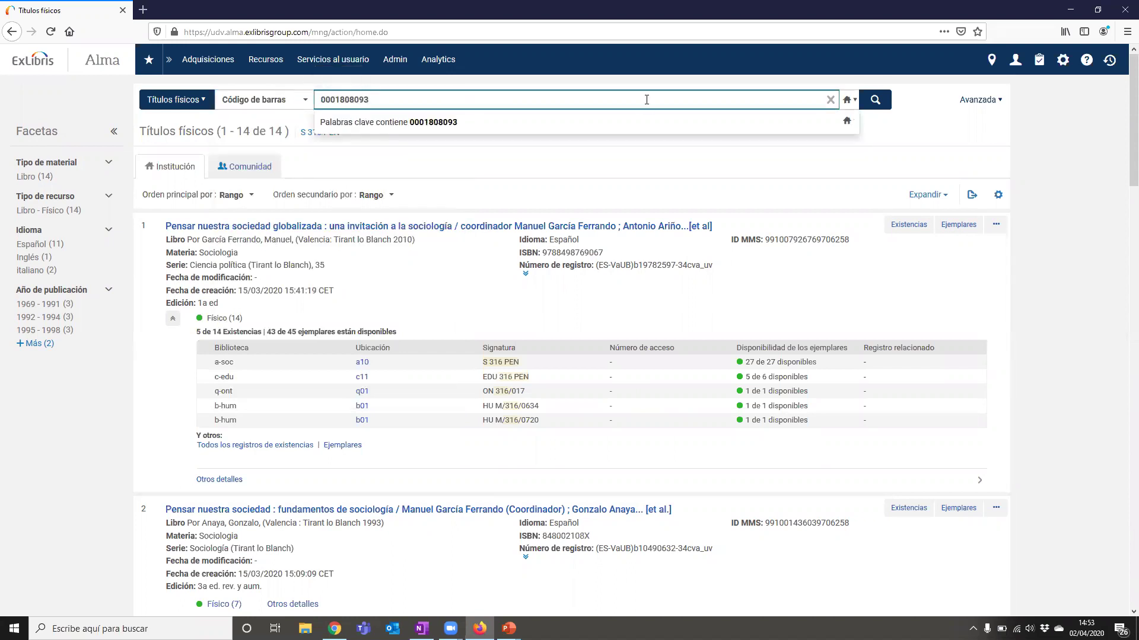
click(876, 100)
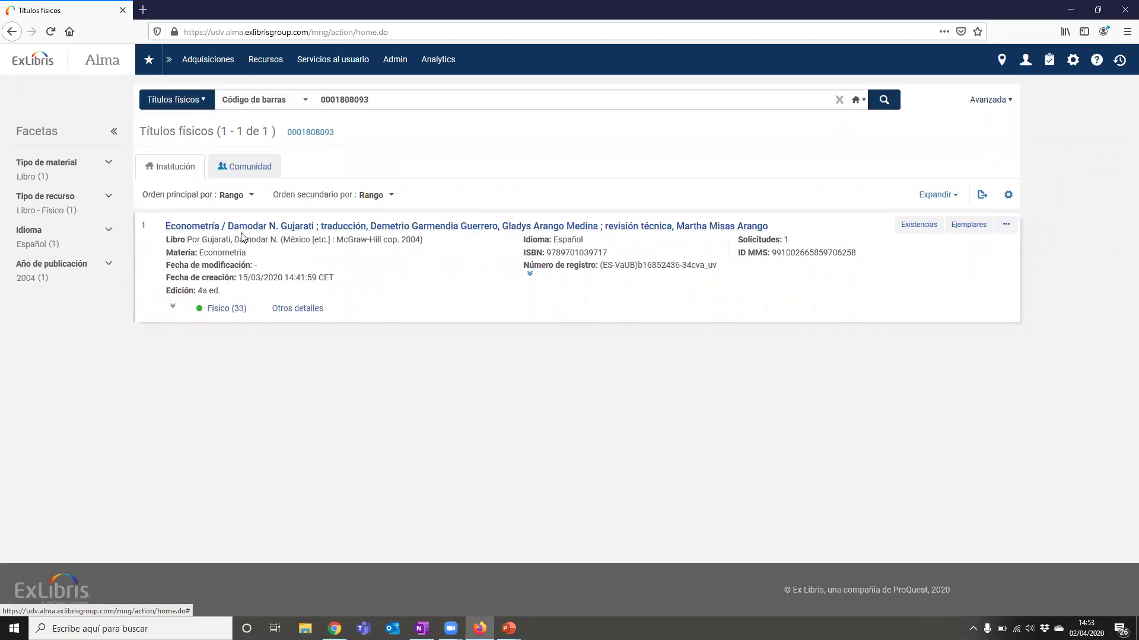
Step: Expand the holdings of "Econometría", look through its full list of items and return to the search results
click(173, 308)
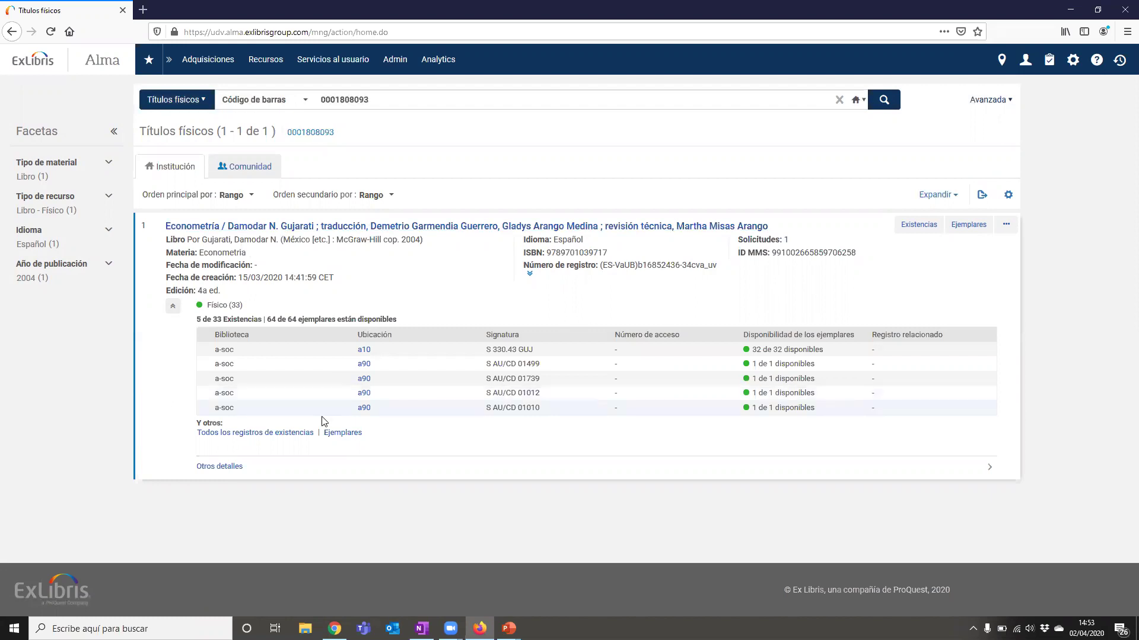
click(336, 434)
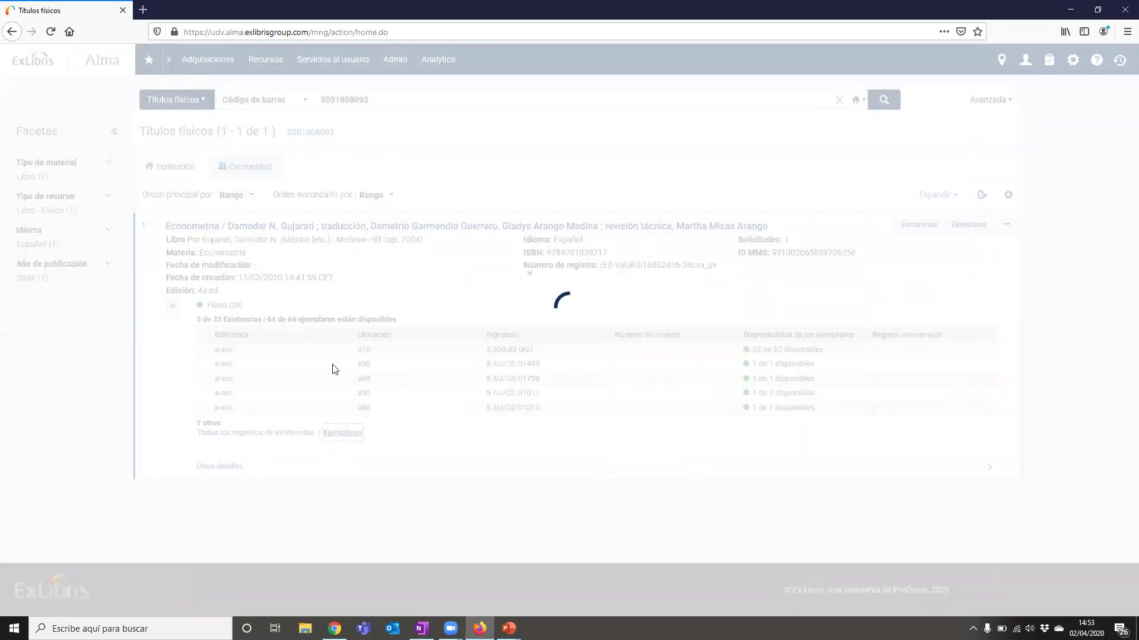
scroll(189, 306, down, 5)
scroll(190, 306, down, 6)
scroll(208, 486, up, 15)
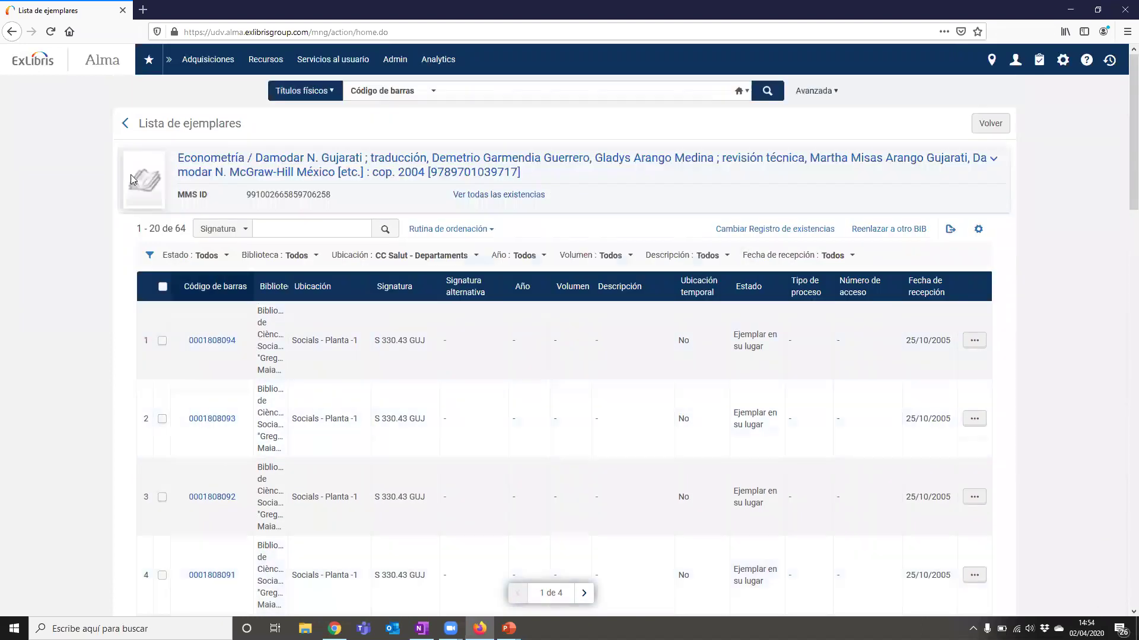
click(124, 124)
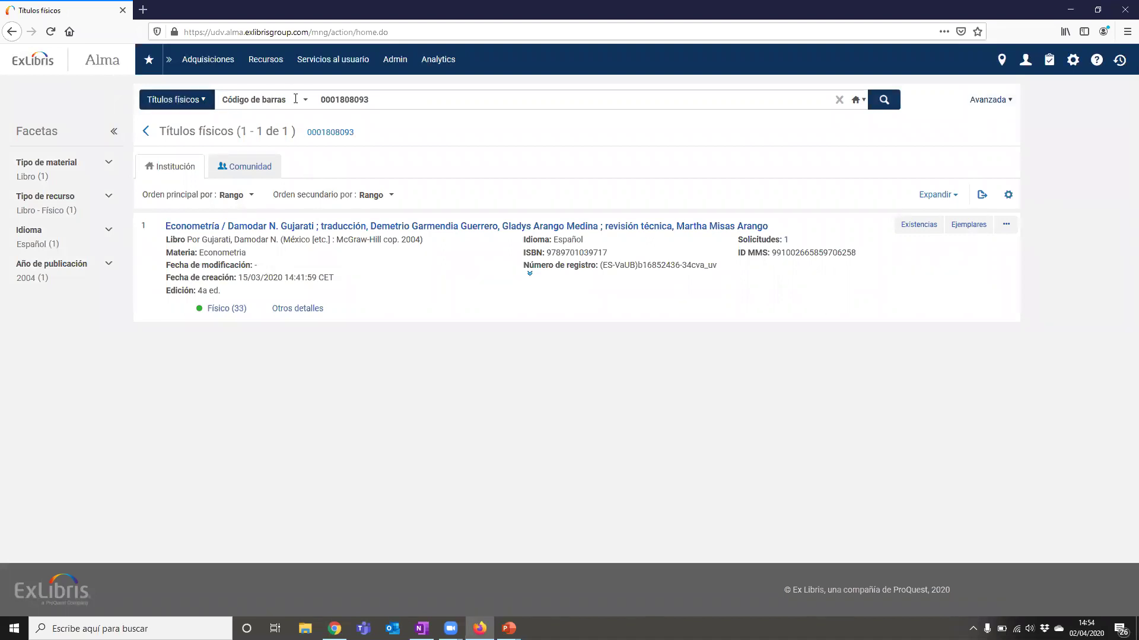
click(198, 102)
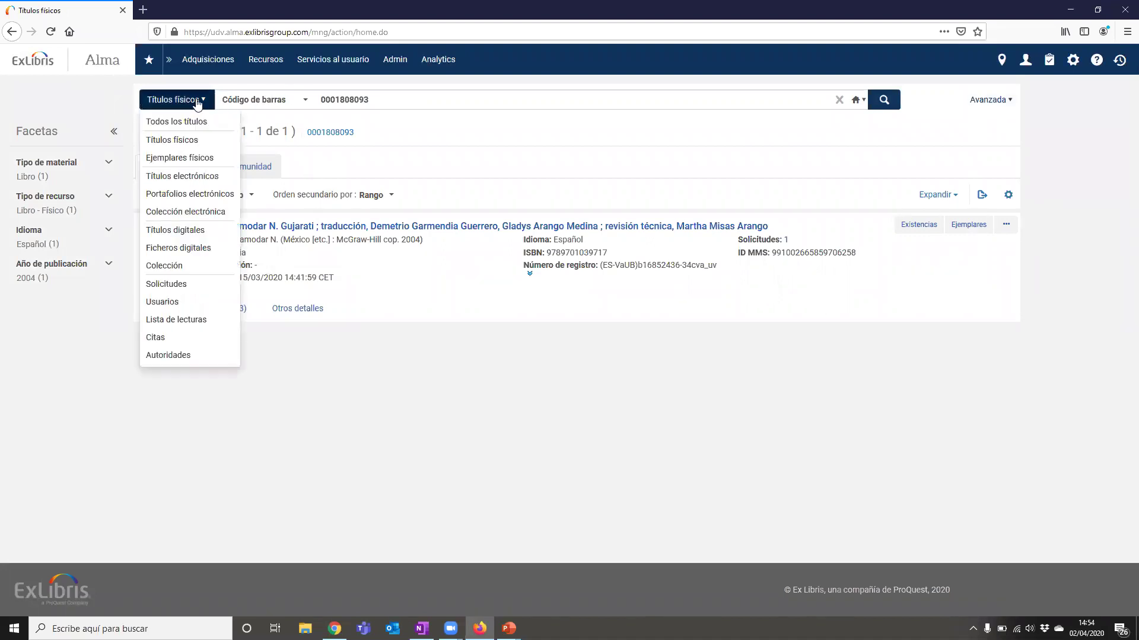
click(180, 158)
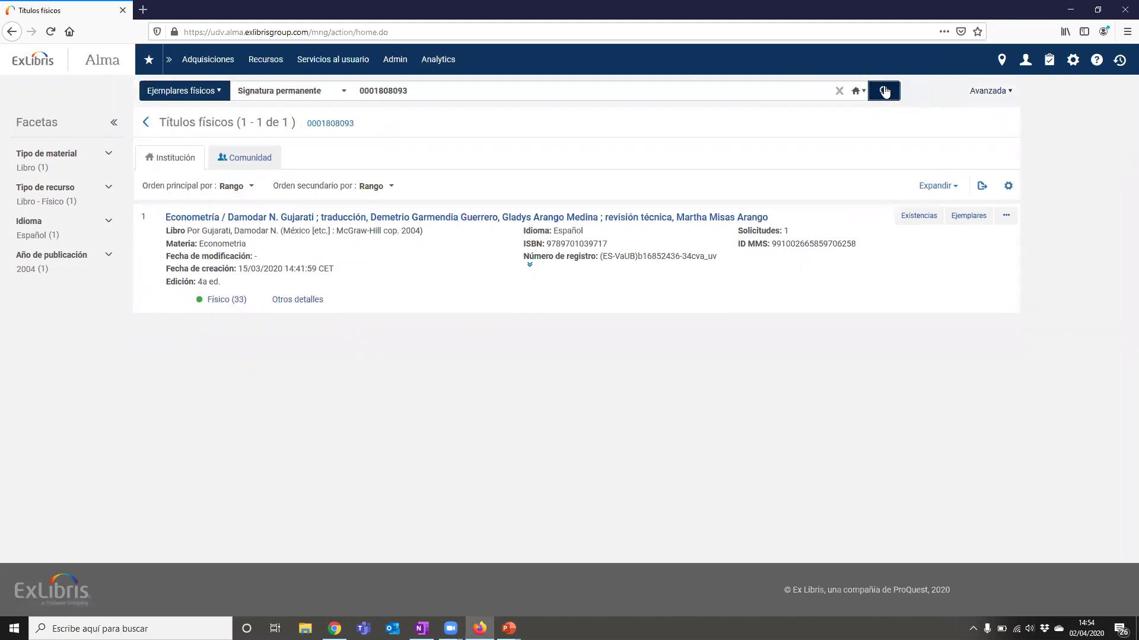
click(883, 92)
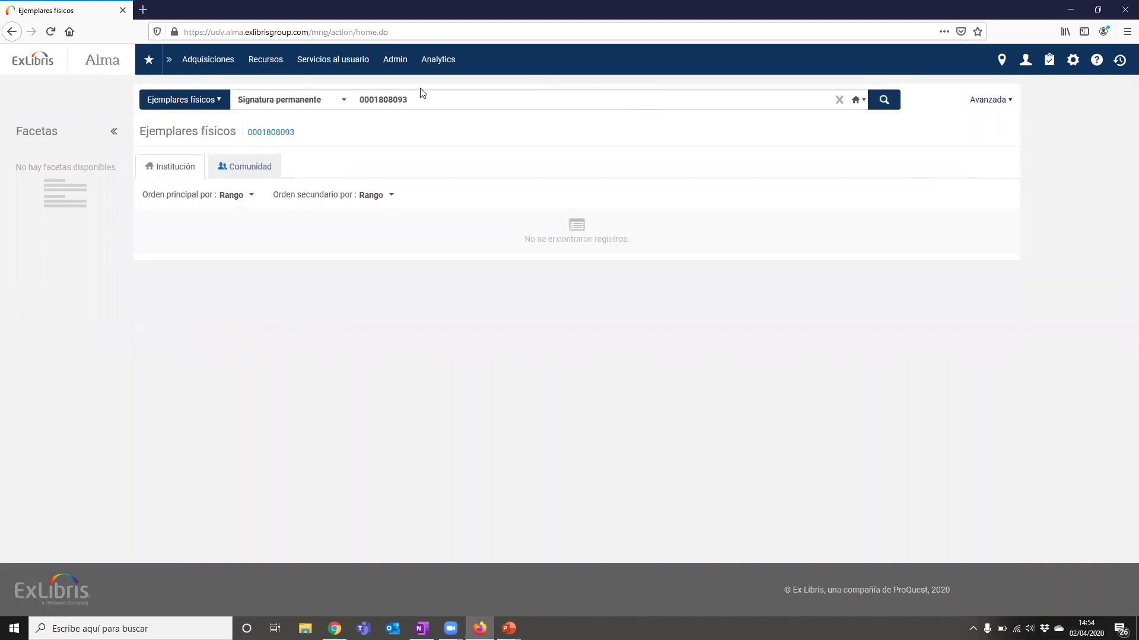
click(306, 95)
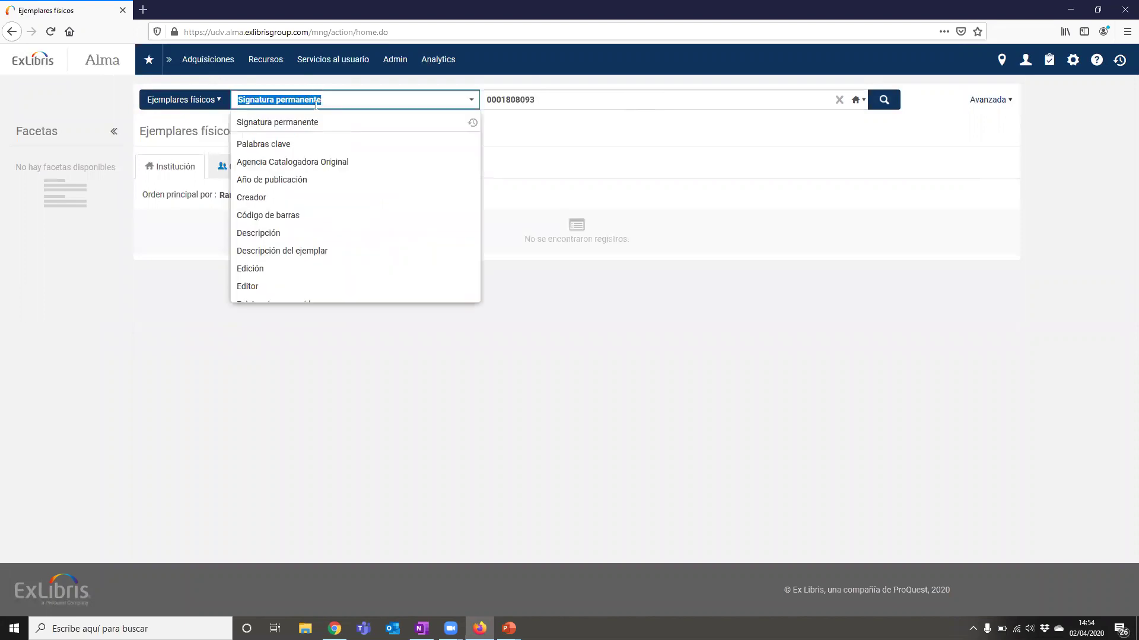
click(271, 217)
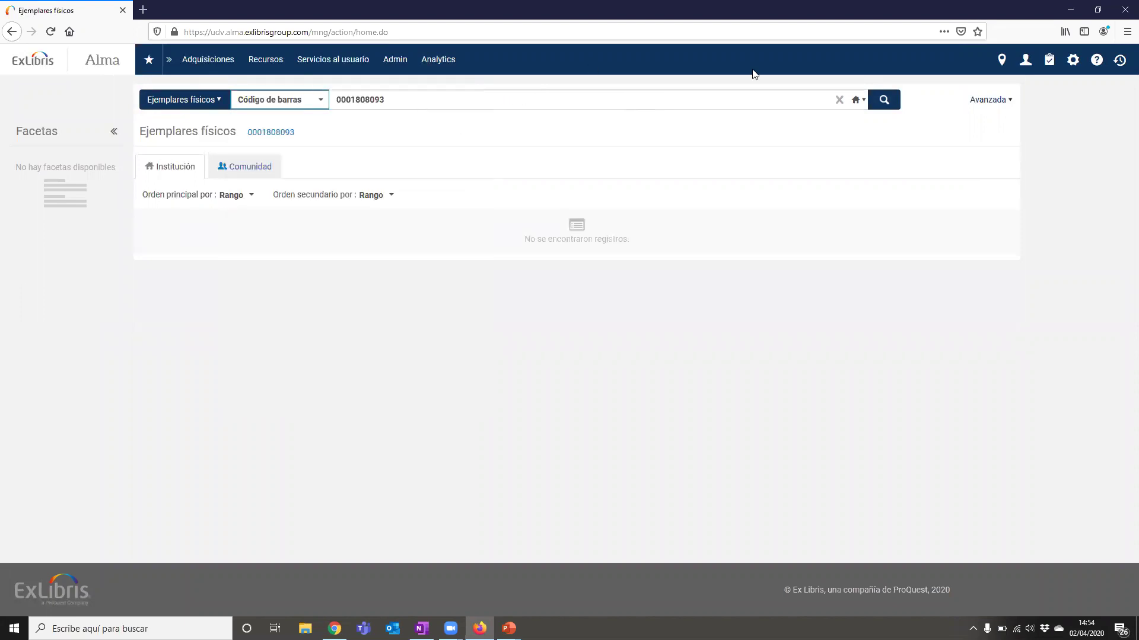
click(883, 93)
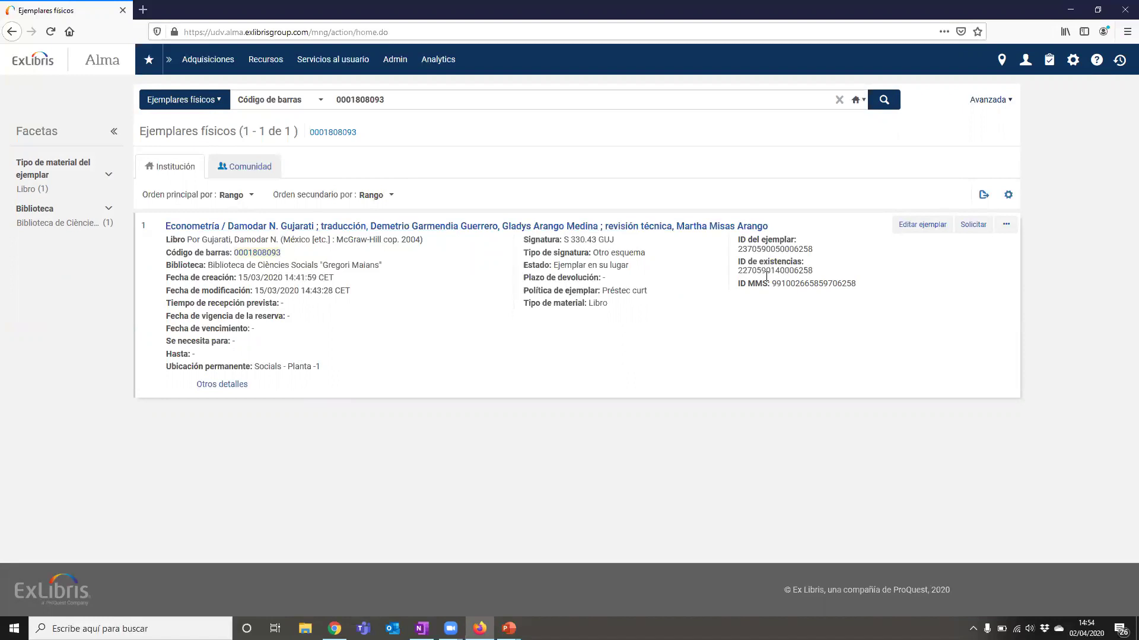
triple_click(567, 240)
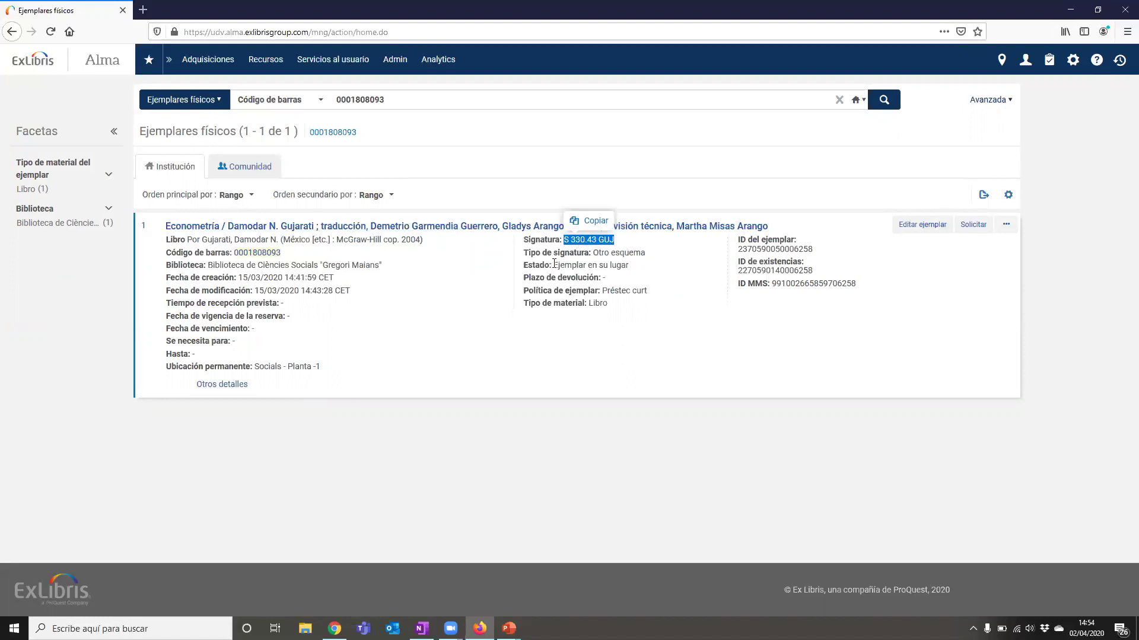
drag(530, 263, 641, 292)
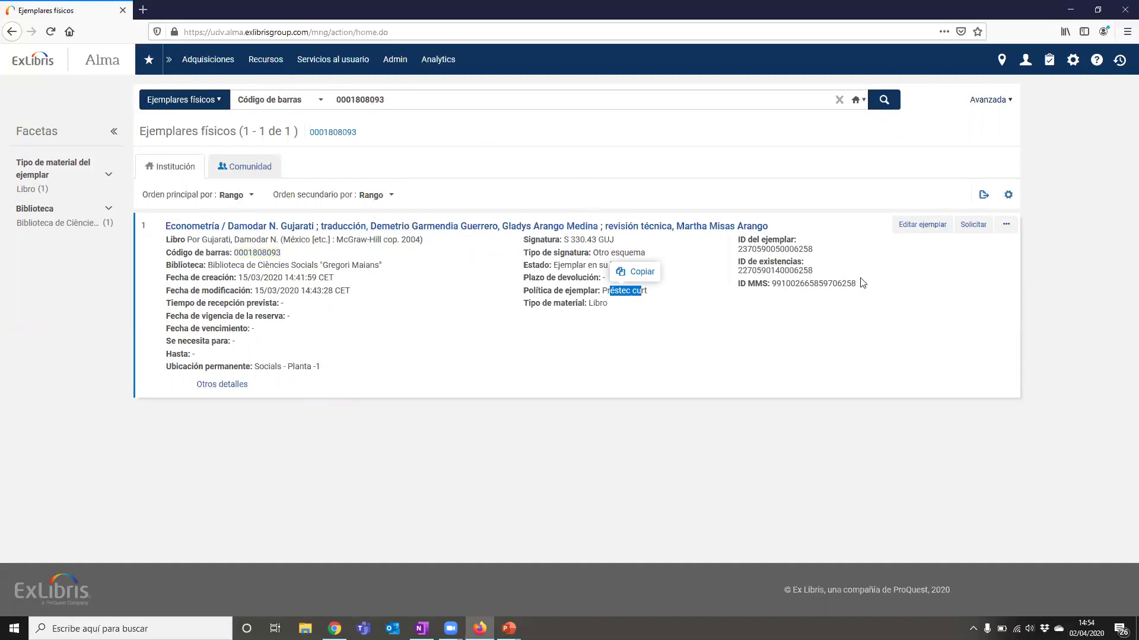
Step: Switch to the PowerPoint presentation, advance to the "Registro de ejemplar" section slide and return to Alma
key(alt+Tab)
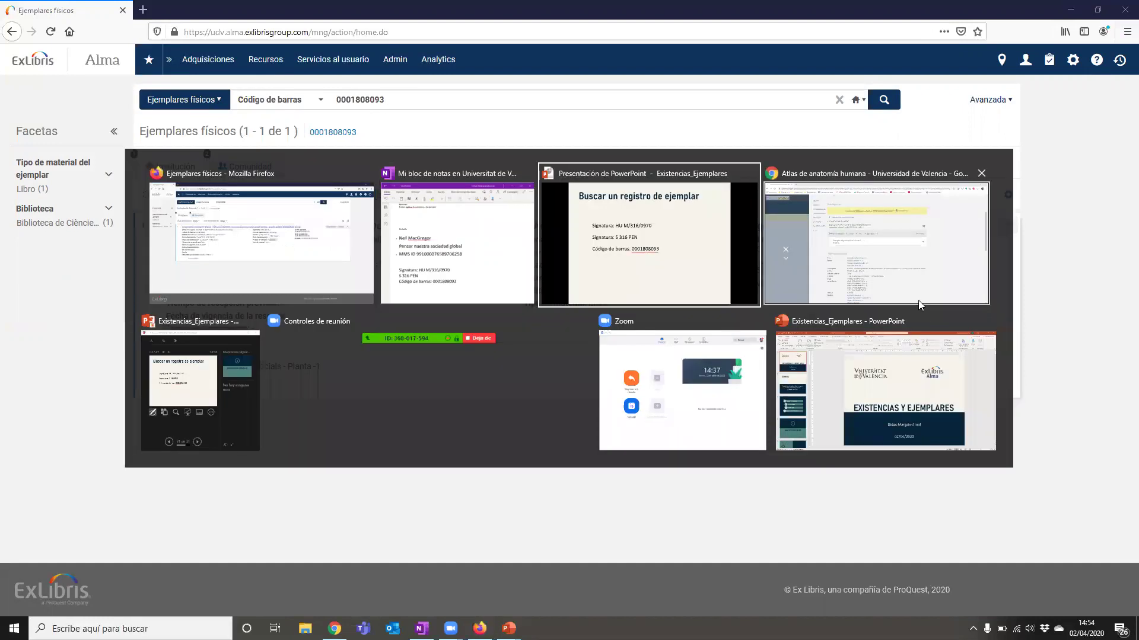
key(Right)
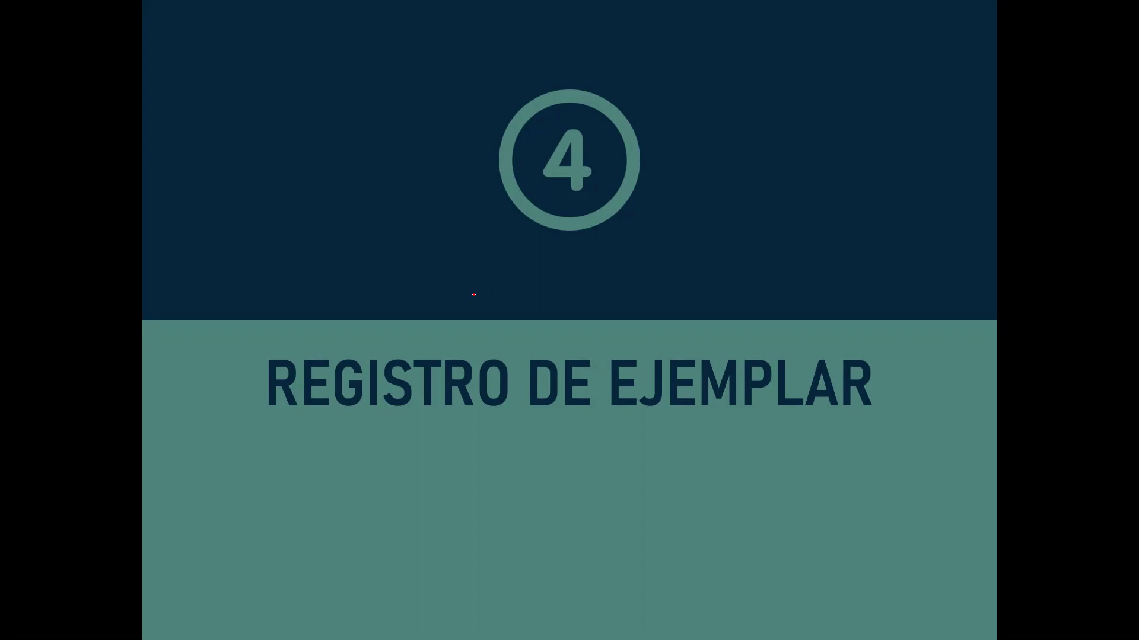
key(alt+Tab)
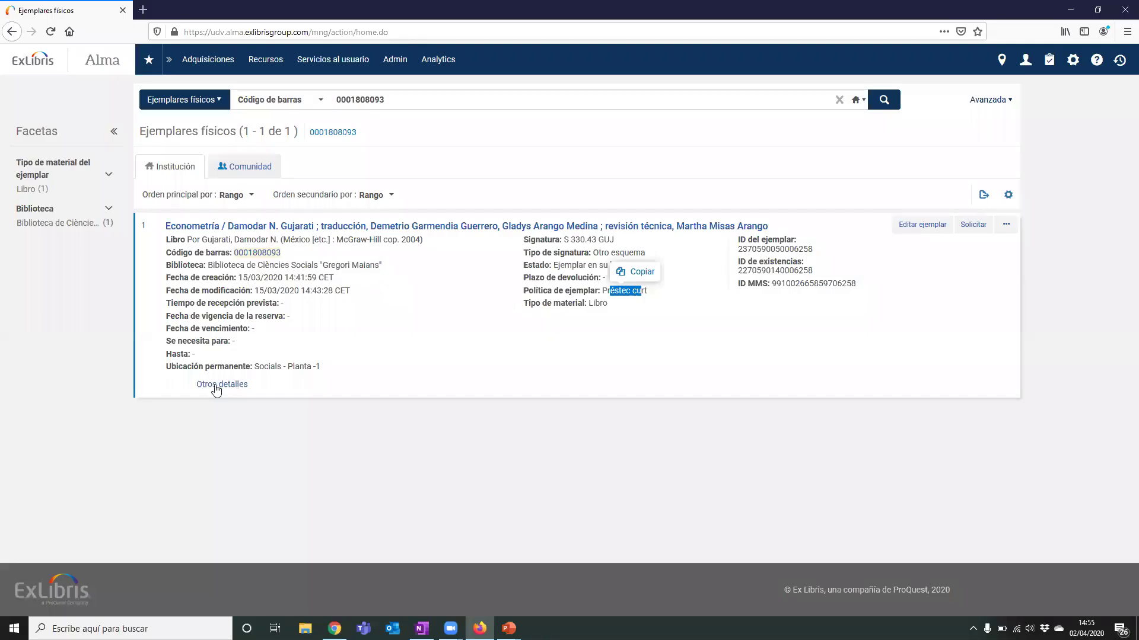
Step: View the MARC bibliographic record of "Econometría" from the item result and return to the physical items results
click(315, 227)
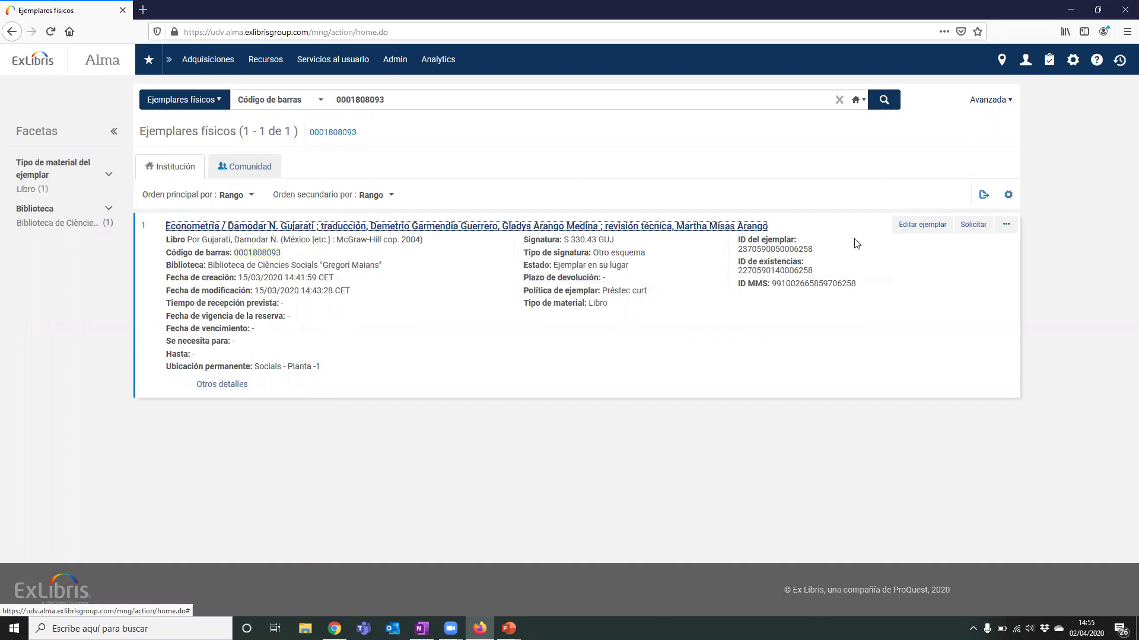
click(729, 227)
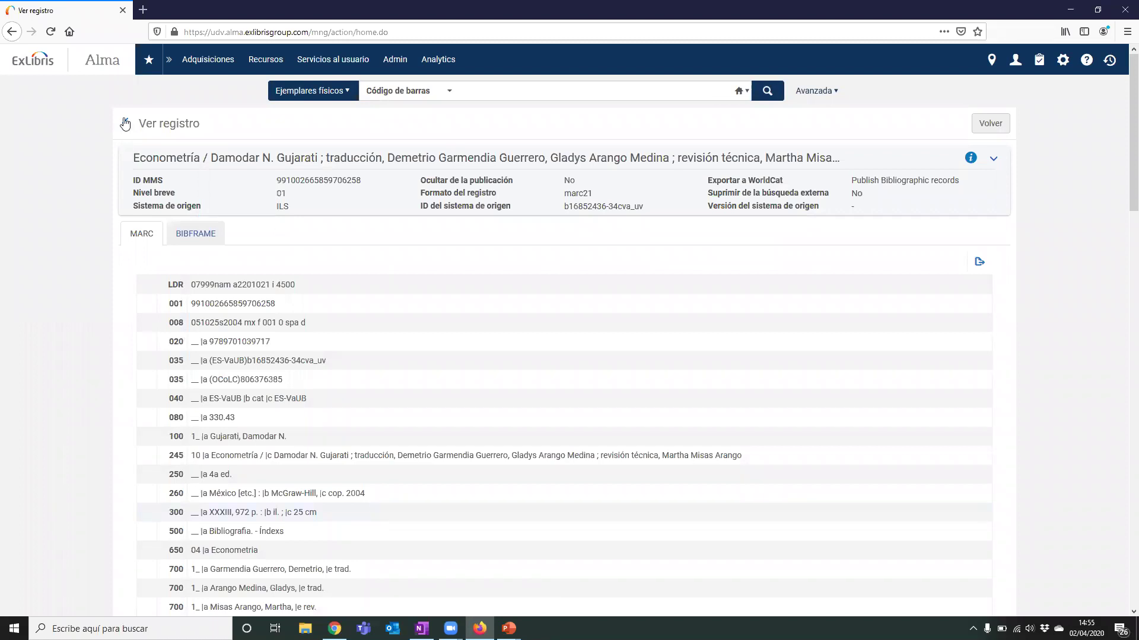
click(126, 124)
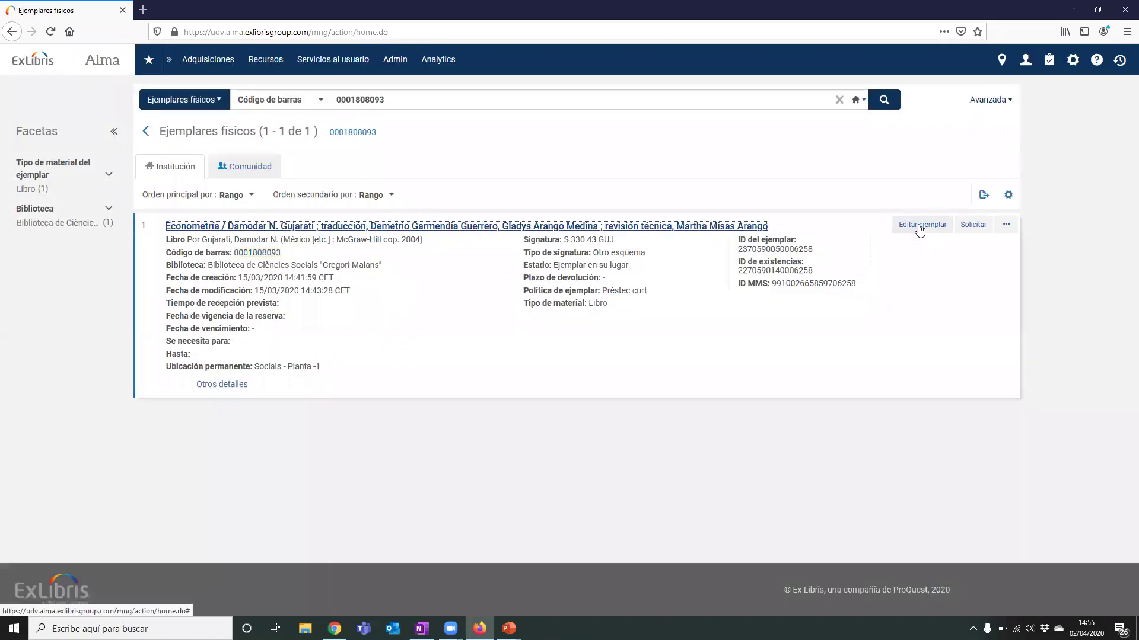
Step: Open the "Econometría" item in the physical item editor and examine its general, inventory and location information, plus its notes
click(921, 225)
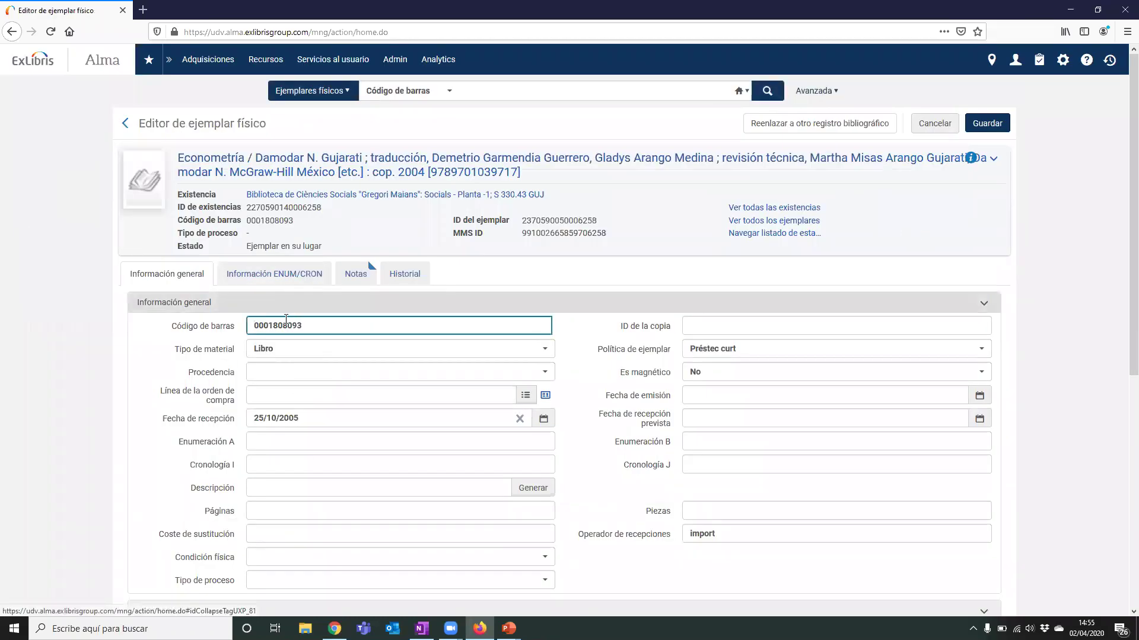
scroll(279, 279, down, 1)
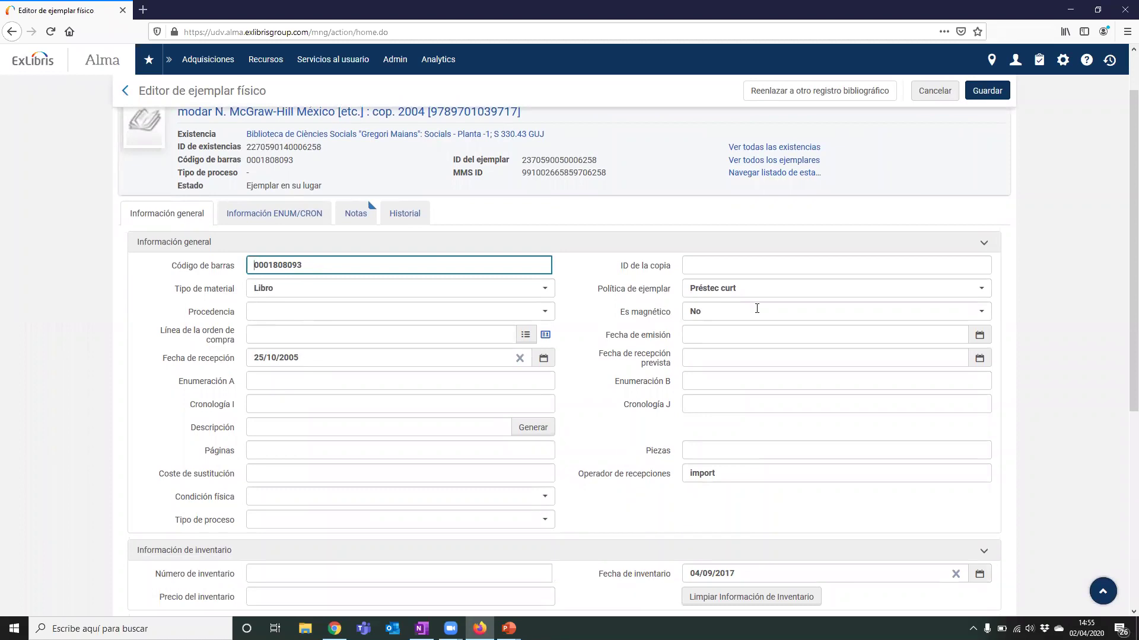
scroll(570, 371, down, 5)
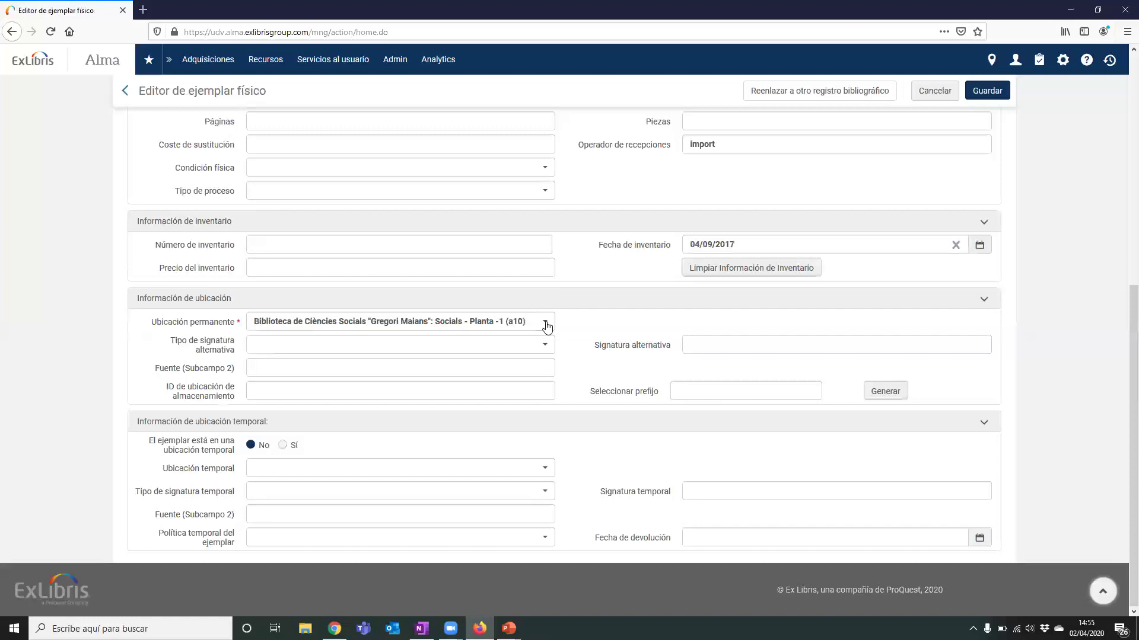
click(545, 324)
click(592, 318)
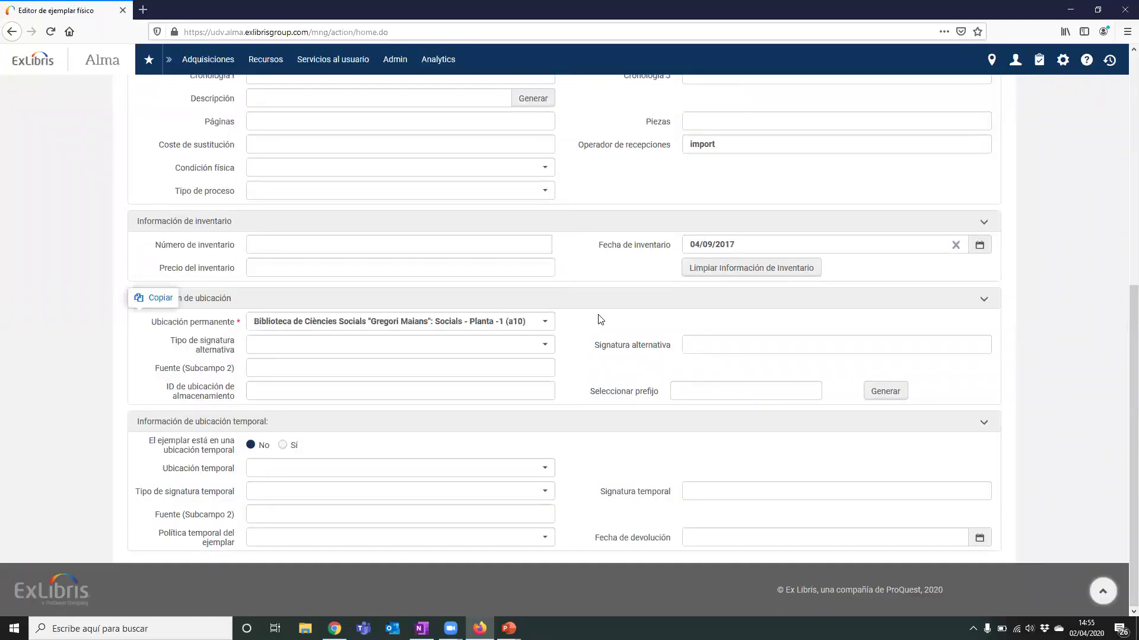
scroll(674, 358, down, 2)
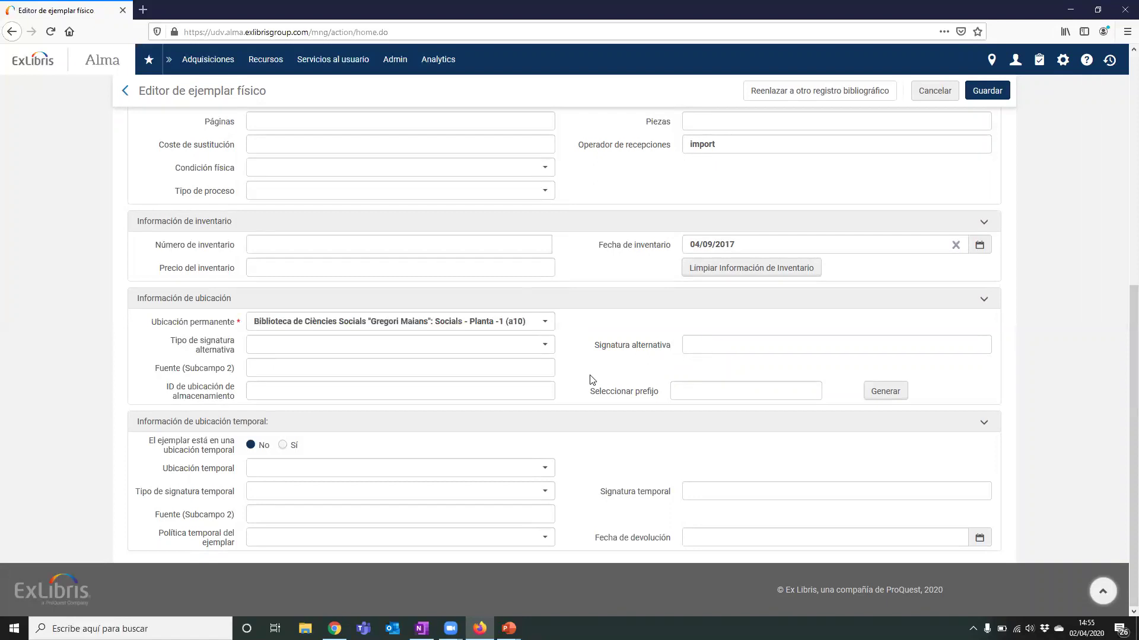
scroll(522, 394, up, 5)
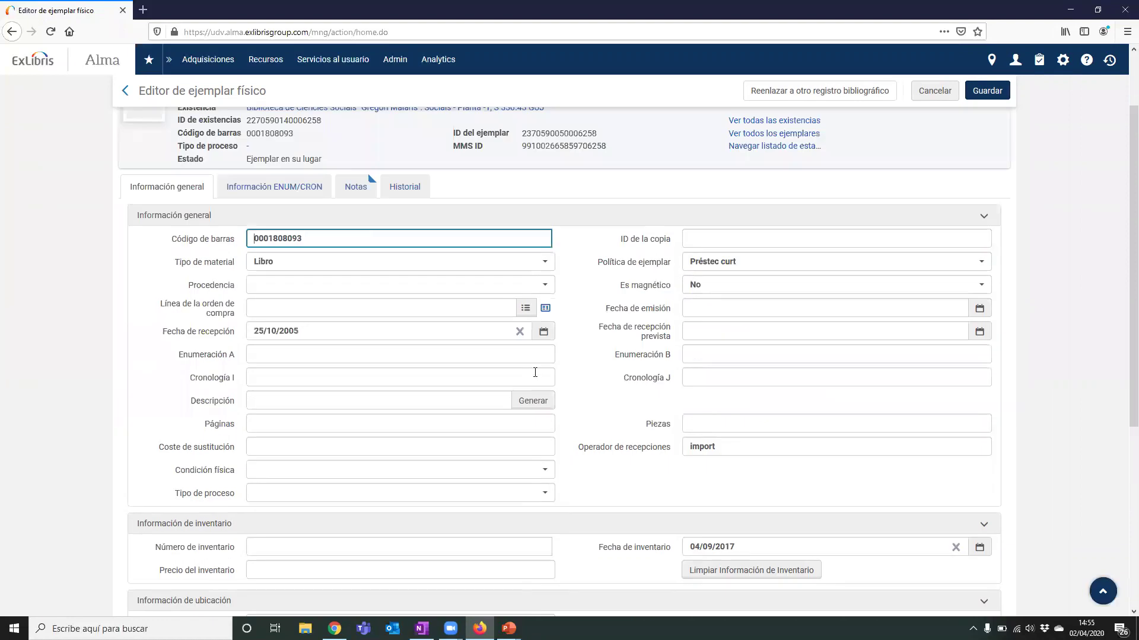
scroll(534, 372, down, 4)
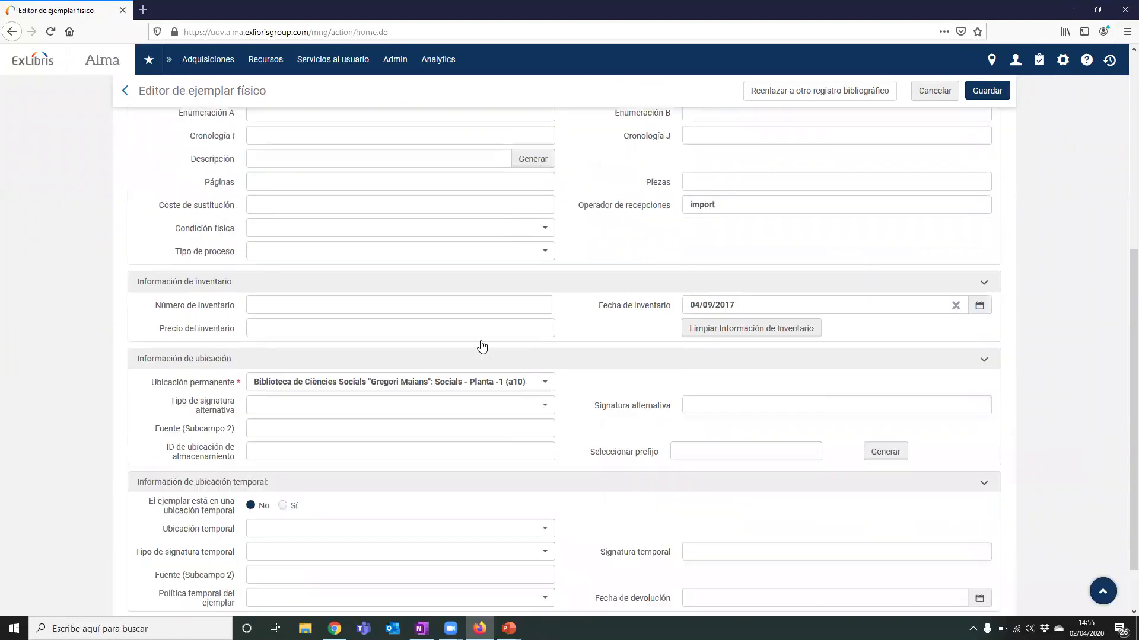
scroll(484, 343, up, 6)
click(355, 274)
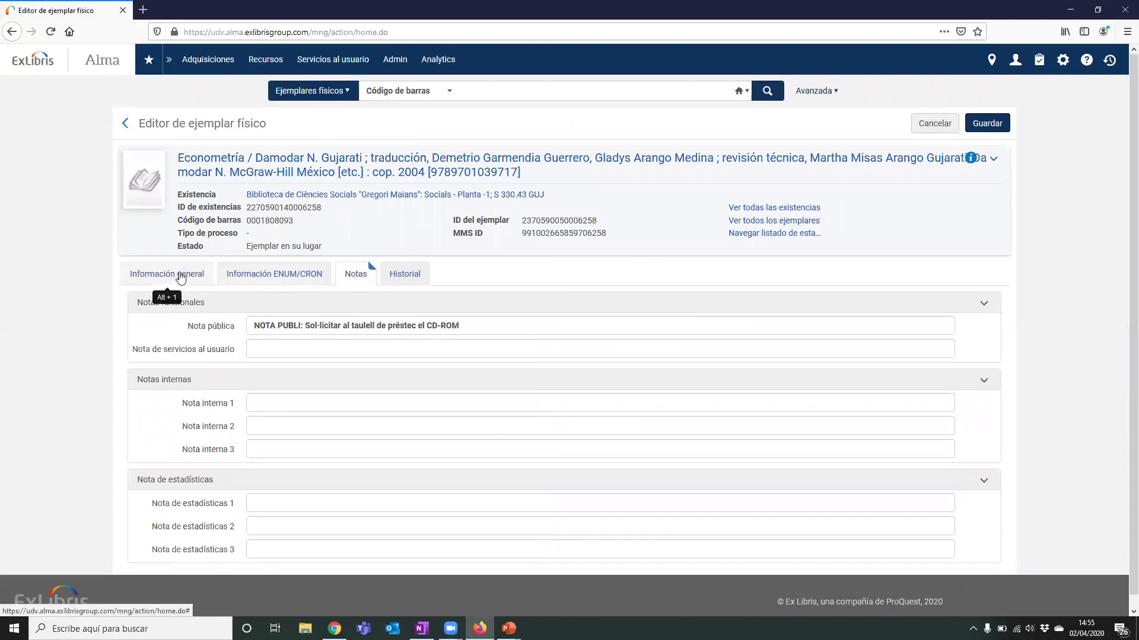
Step: Switch to the PowerPoint presentation and advance past the "Registro de ejemplar" diagram to the "Política de ejemplar" slide
key(alt+Tab)
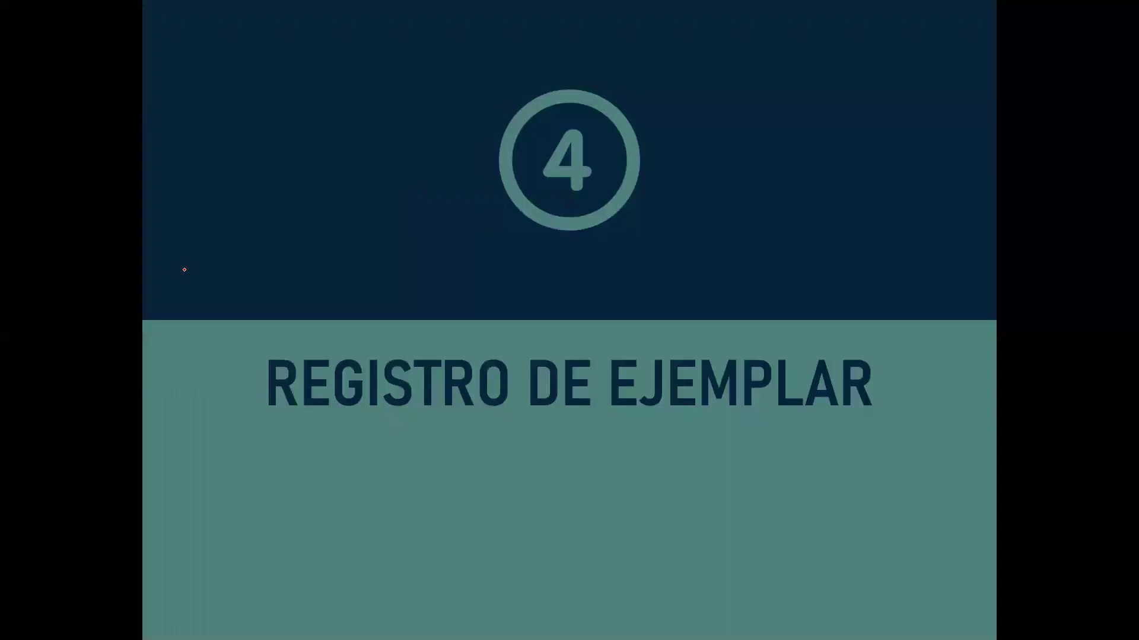
key(Right)
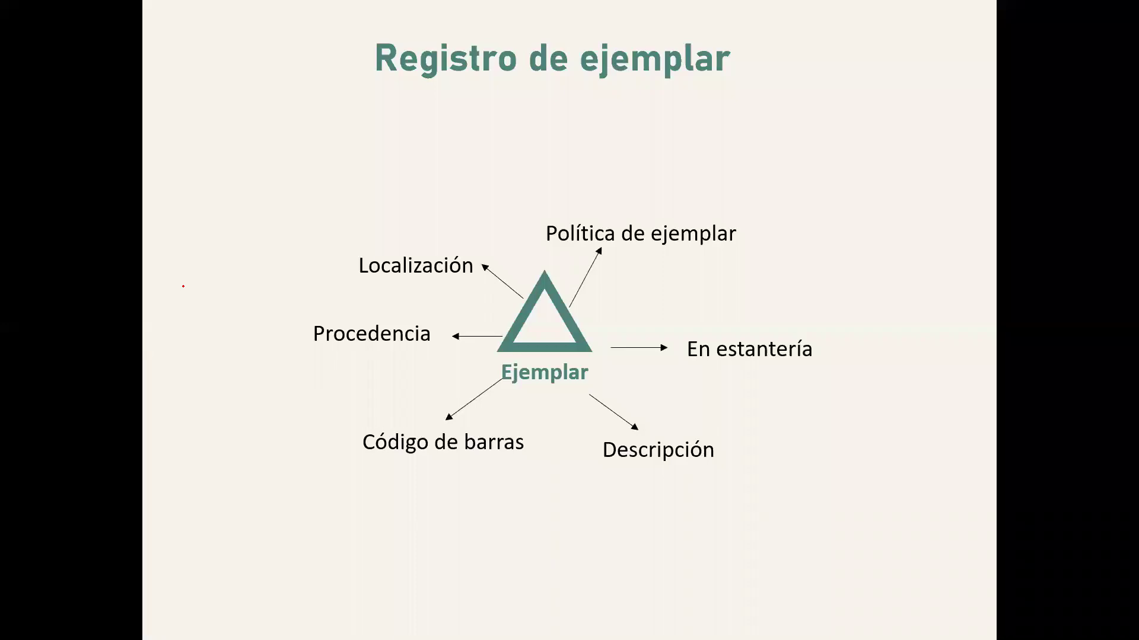
key(Right)
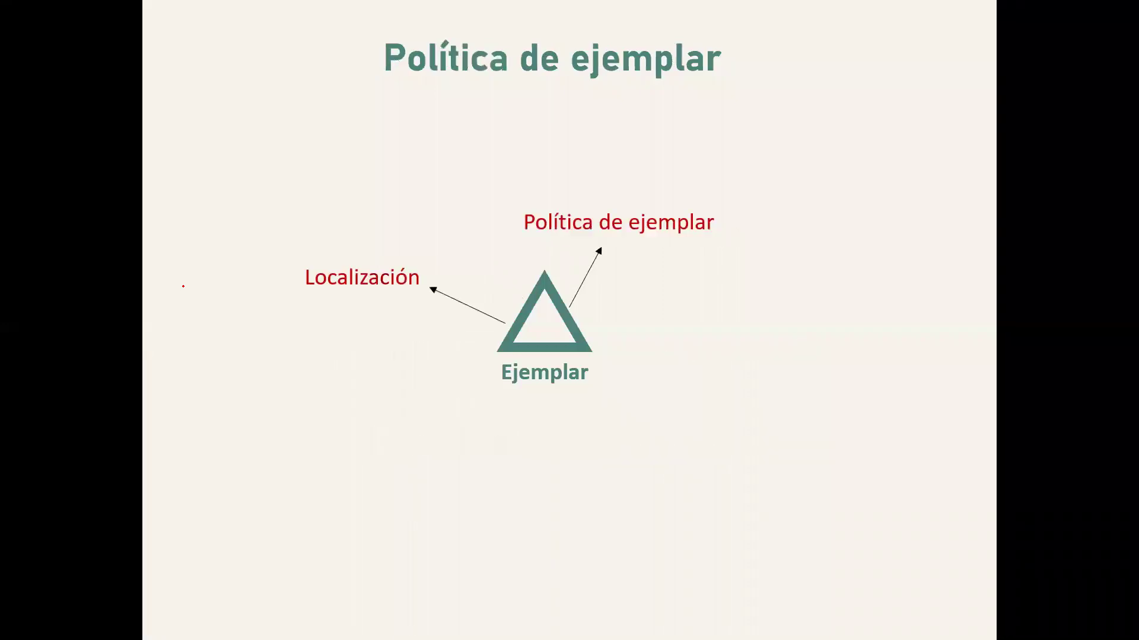